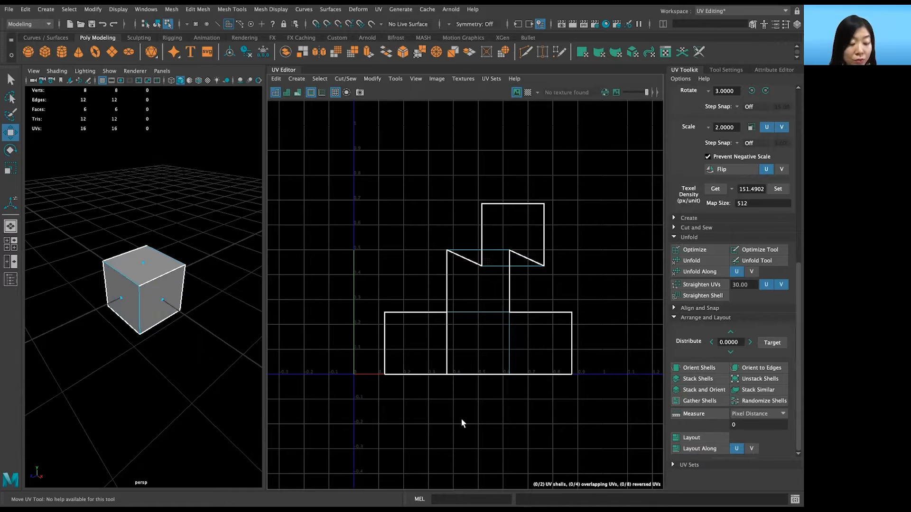
# Step: Cycle the viewport and UV editor background colour through its presets and back to black
pyautogui.hotkey('alt', 'b')
pyautogui.hotkey('alt', 'b')
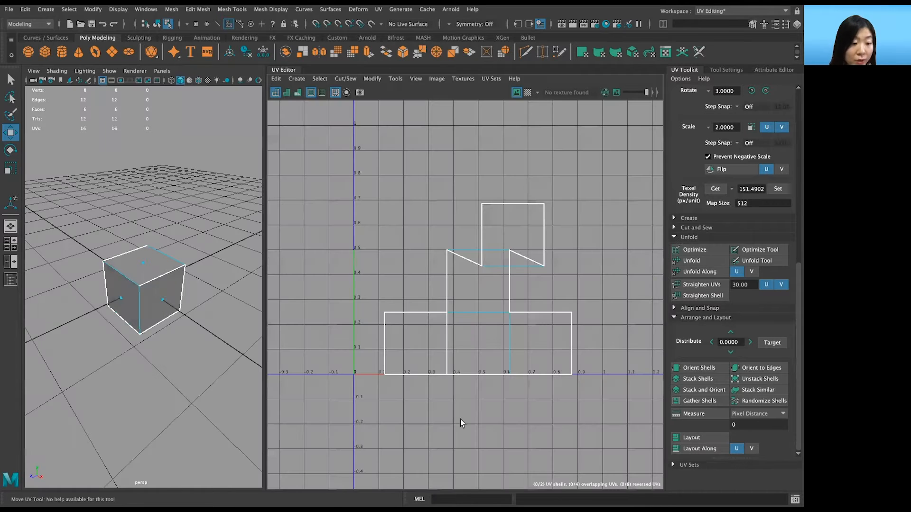
pyautogui.hotkey('alt', 'b')
pyautogui.hotkey('alt', 'b')
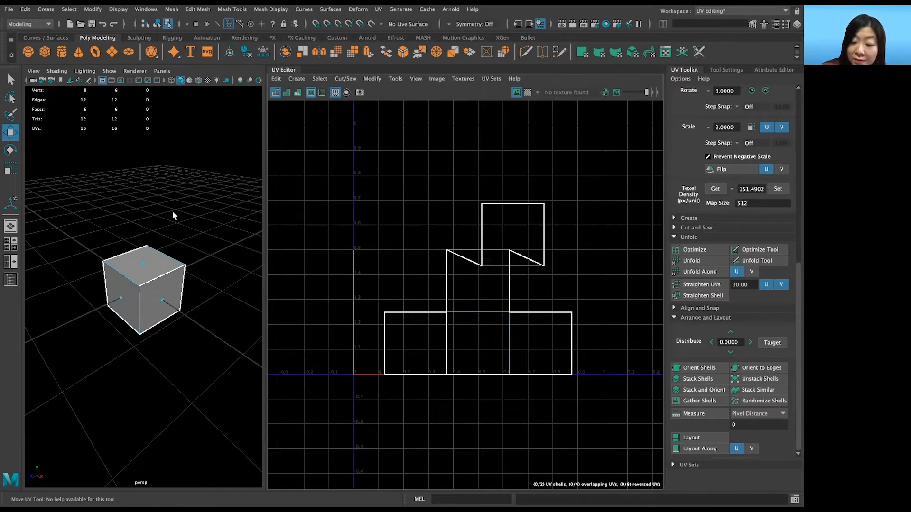
# Step: Switch the cube to UV and then back to object selection, and display its UV shells shaded
pyautogui.press('F12')
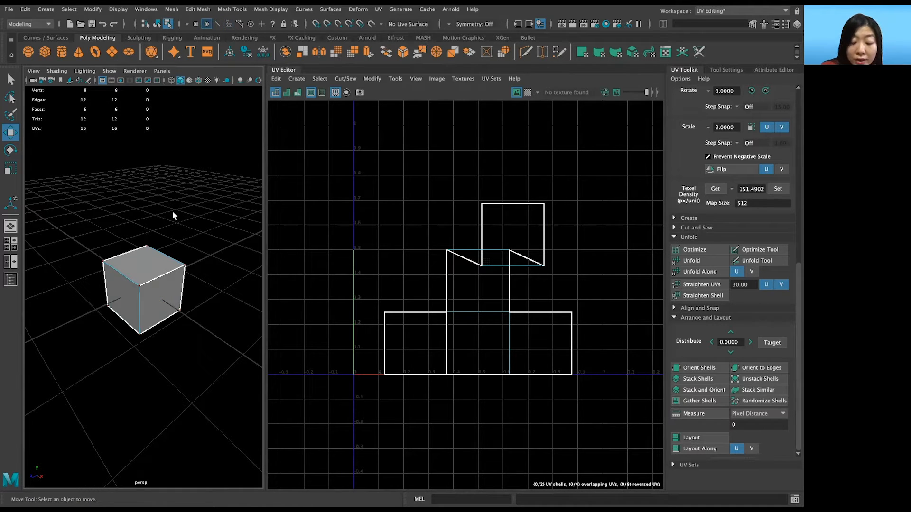
pyautogui.press('F8')
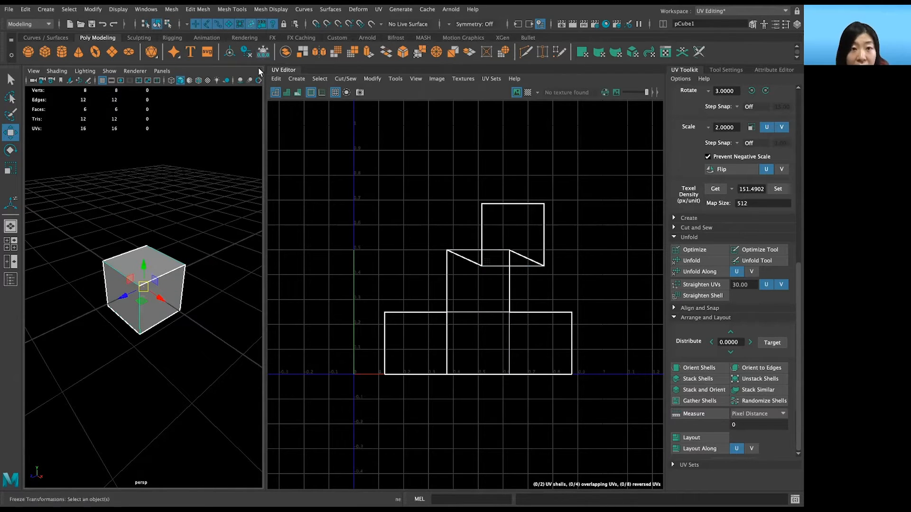
pyautogui.click(287, 93)
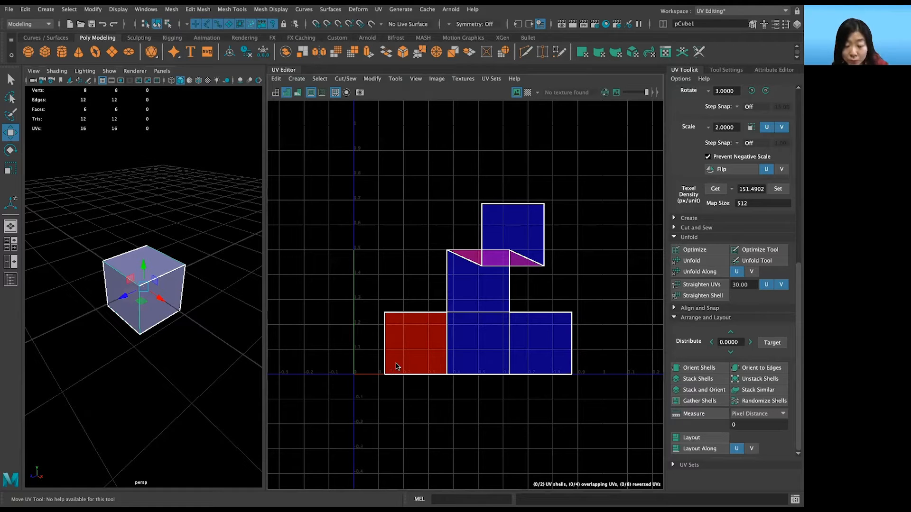
# Step: Select the separate red reversed face in the UV layout, flip it along U and clear the selection
pyautogui.moveTo(422, 338); pyautogui.dragTo(422, 362, button='right')
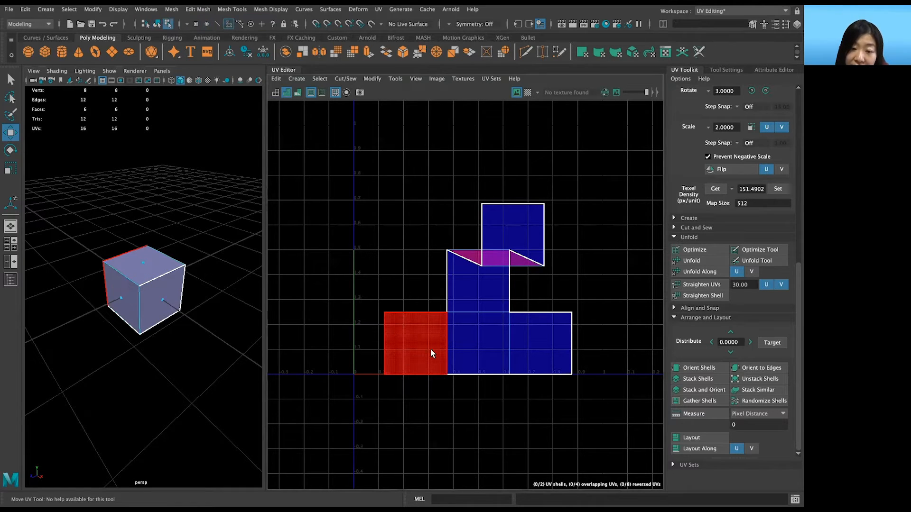
pyautogui.click(419, 343)
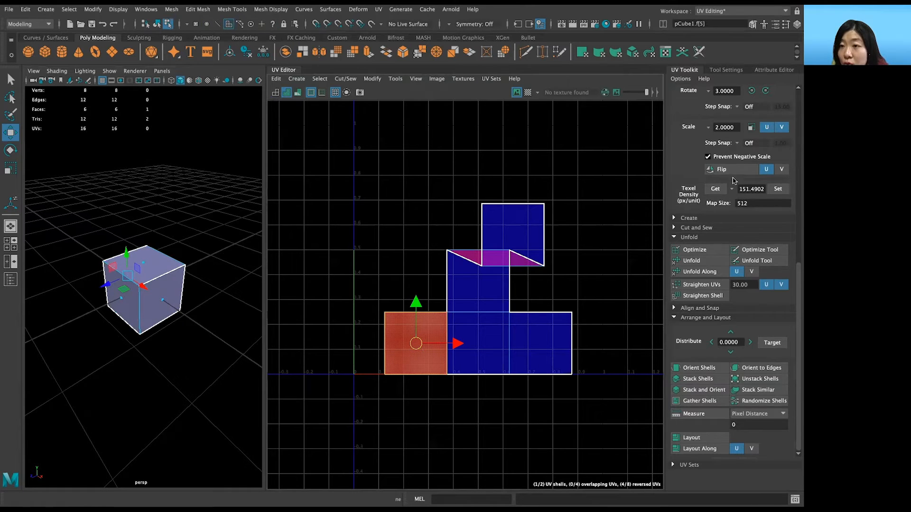
pyautogui.scroll(6, 735, 195)
pyautogui.scroll(3, 739, 308)
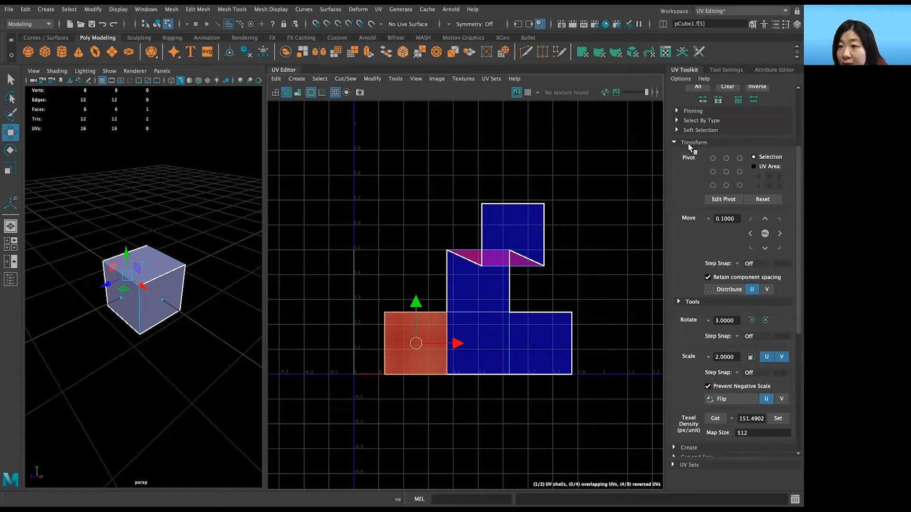
pyautogui.scroll(3, 685, 152)
pyautogui.scroll(-3, 676, 335)
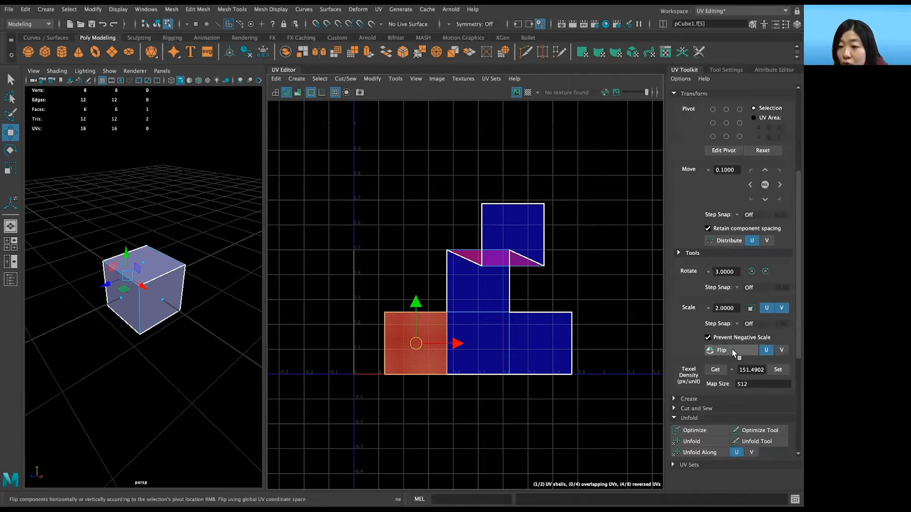
pyautogui.click(733, 352)
pyautogui.click(427, 403)
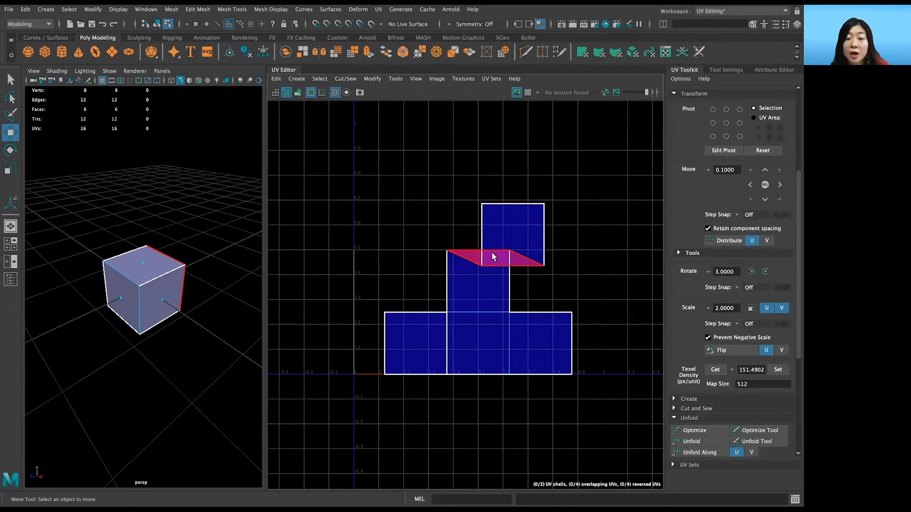
# Step: Move the uppermost UV face above the column, then down so that it overlaps the face below it
pyautogui.click(534, 214)
pyautogui.moveTo(518, 223); pyautogui.dragTo(508, 171)
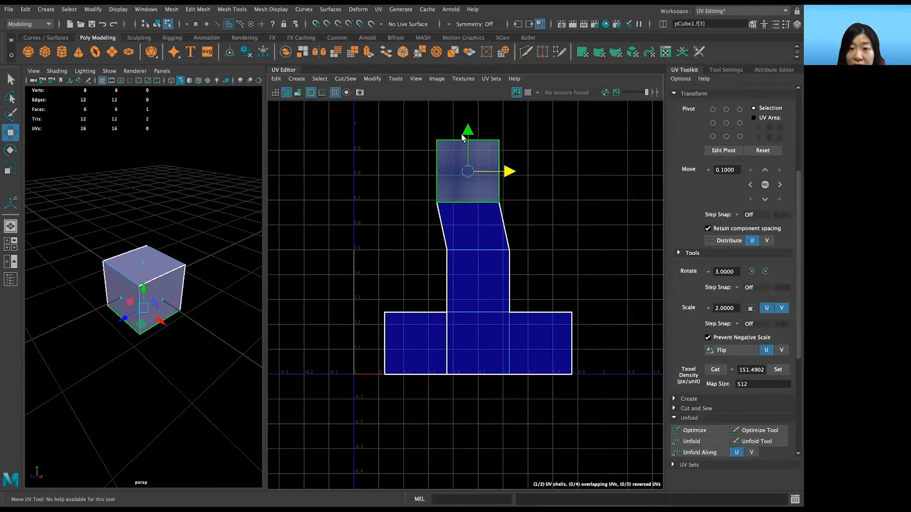
pyautogui.moveTo(467, 136); pyautogui.dragTo(418, 233)
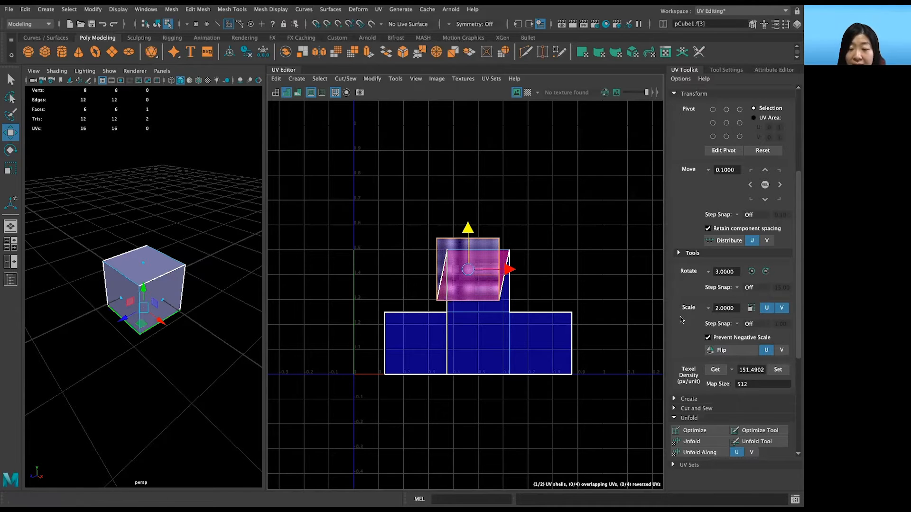
# Step: Select all six UV faces of the cube and unfold them
pyautogui.click(616, 267)
pyautogui.moveTo(630, 169); pyautogui.dragTo(269, 498)
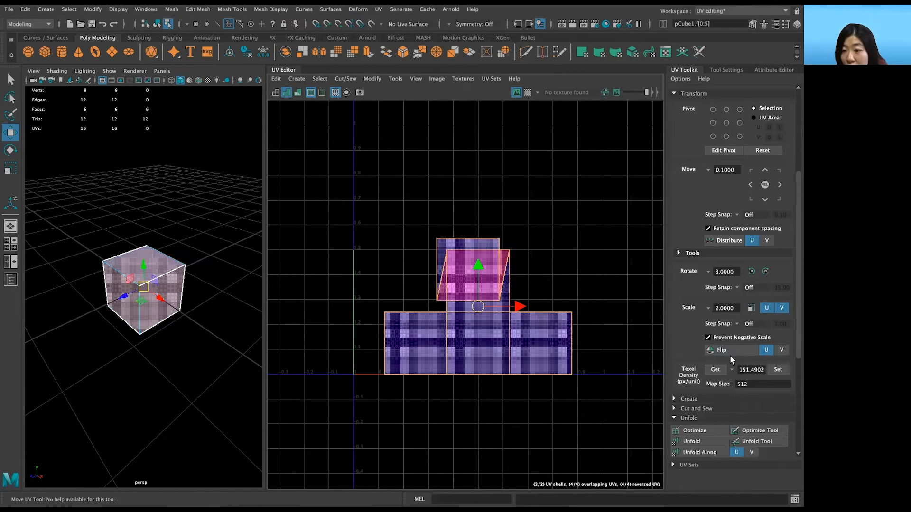
pyautogui.scroll(-3, 697, 408)
pyautogui.click(675, 334)
pyautogui.click(674, 332)
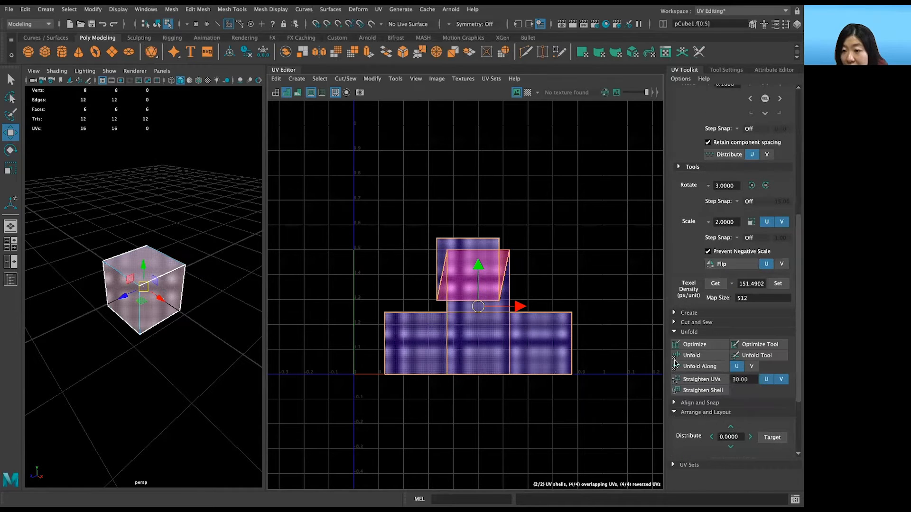
pyautogui.click(714, 359)
# Step: Select all UV faces and lay out the shells within the 0–1 UV space
pyautogui.moveTo(610, 136); pyautogui.dragTo(278, 489)
pyautogui.scroll(-4, 767, 451)
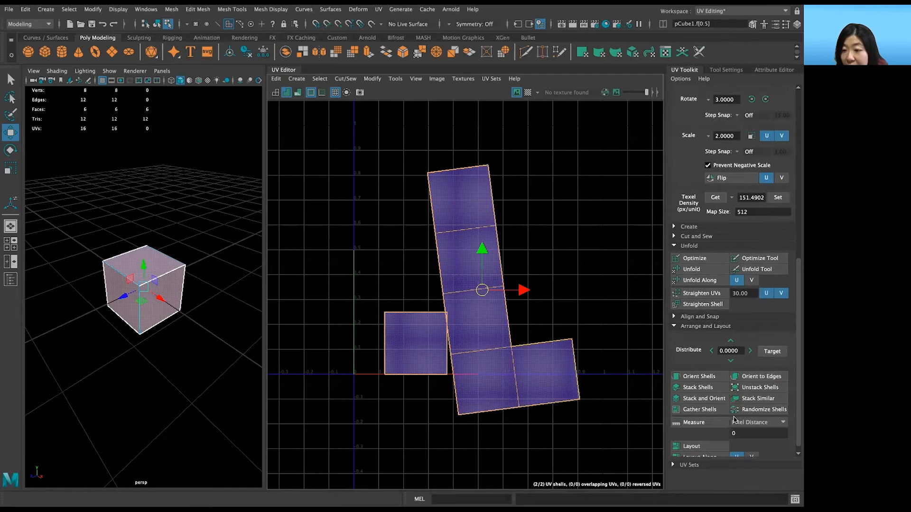
pyautogui.click(691, 437)
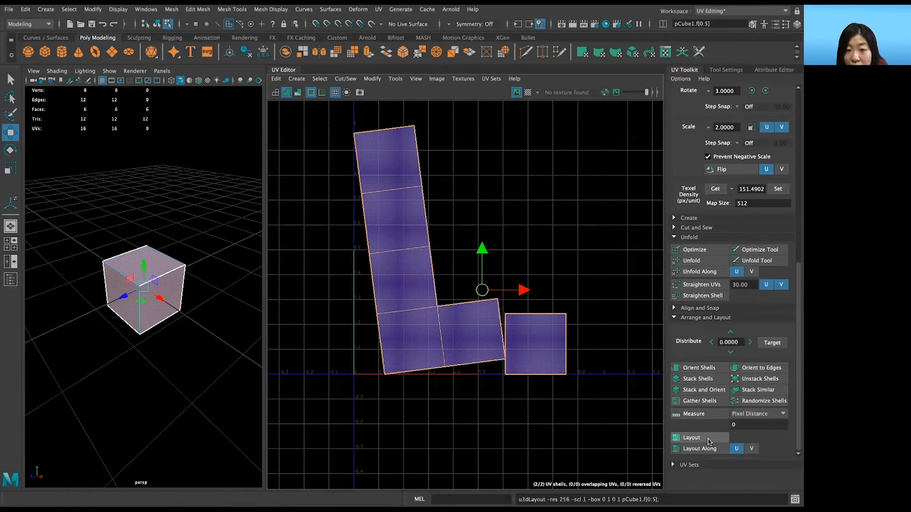
# Step: Apply the checker map to the cube's UVs and inspect the pattern on the cube up close
pyautogui.scroll(-2, 570, 346)
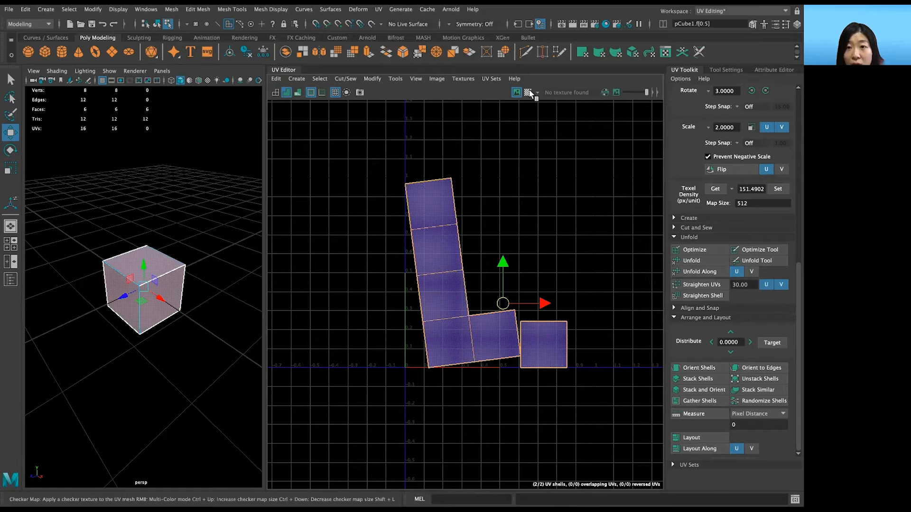
pyautogui.click(529, 93)
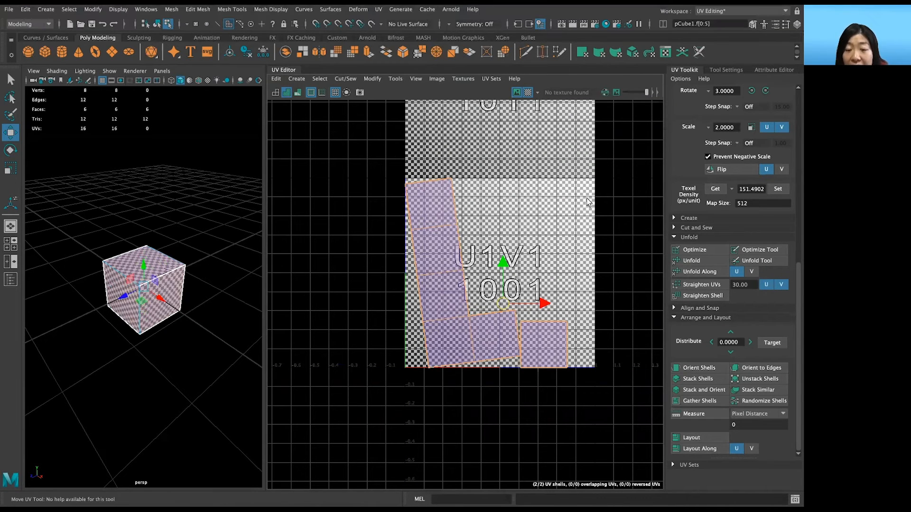
pyautogui.scroll(10, 232, 289)
pyautogui.scroll(-10, 209, 298)
pyautogui.scroll(8, 185, 304)
pyautogui.scroll(-8, 185, 304)
pyautogui.scroll(6, 185, 304)
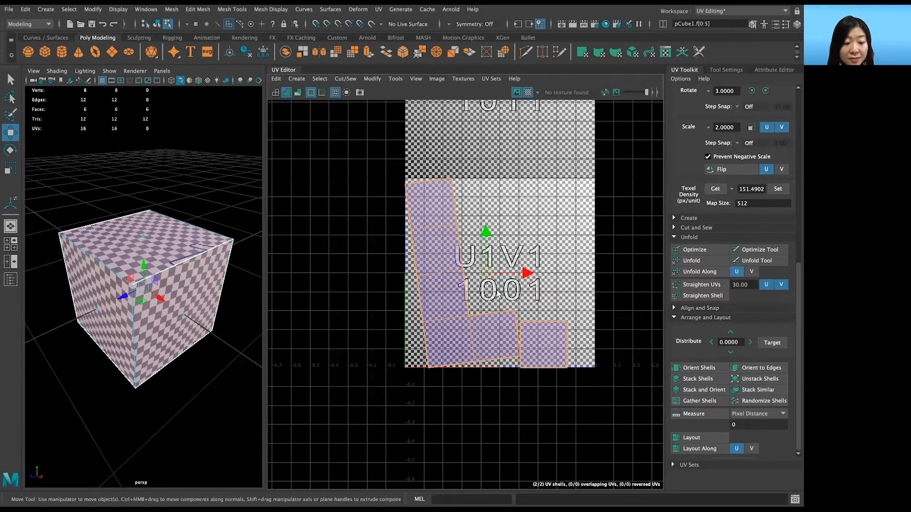
# Step: Scale all UV shells down to a small size, then back up to nearly fill the U1V1 tile's height
pyautogui.press('r')
pyautogui.moveTo(486, 274); pyautogui.dragTo(465, 310)
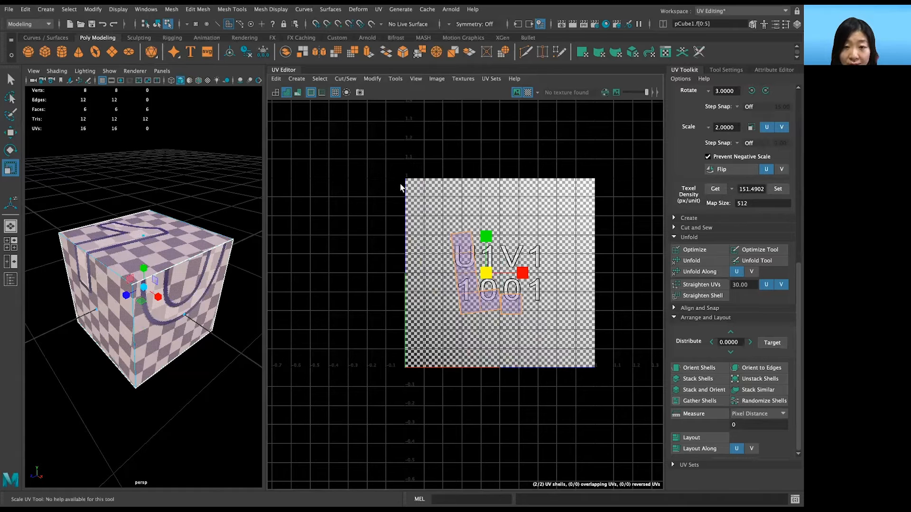
pyautogui.moveTo(488, 274); pyautogui.dragTo(523, 242)
# Step: Scale all UV shells up until they extend beyond the U1V1 tile into the neighbouring tiles
pyautogui.scroll(3, 409, 336)
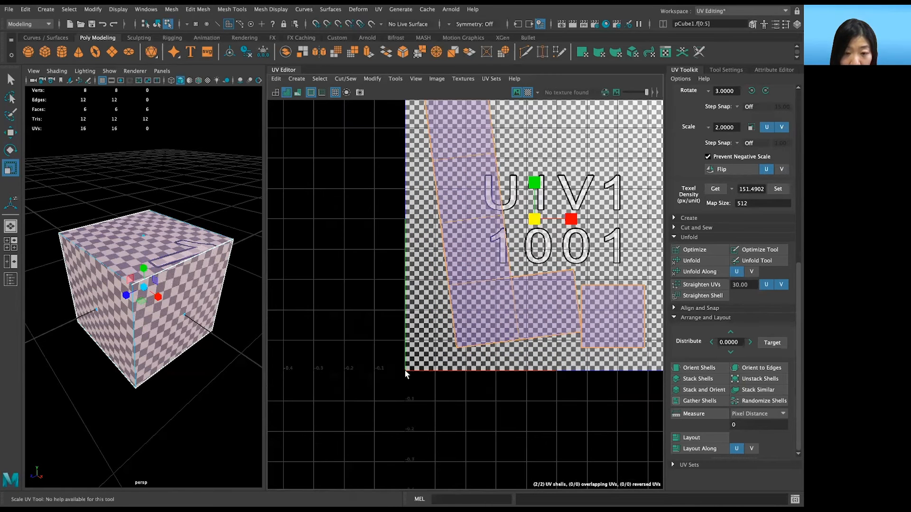
pyautogui.scroll(-3, 403, 370)
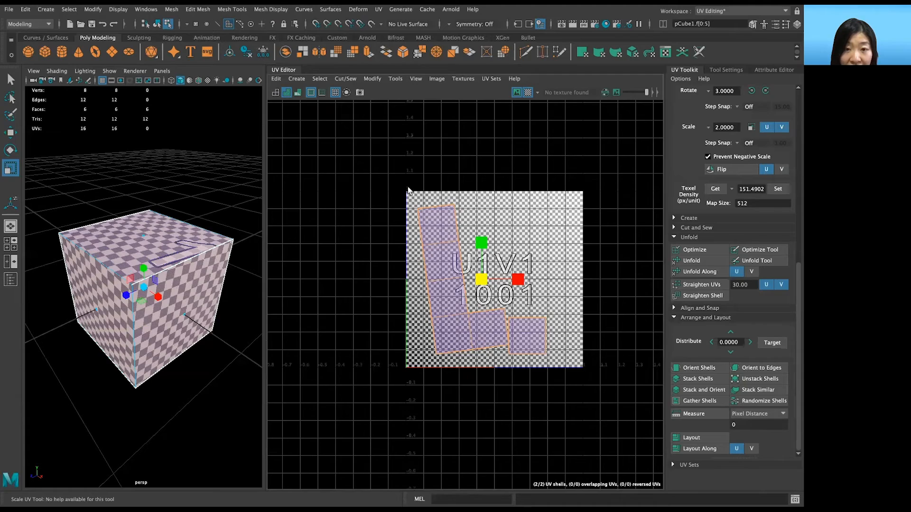
pyautogui.scroll(2, 410, 191)
pyautogui.scroll(-2, 444, 256)
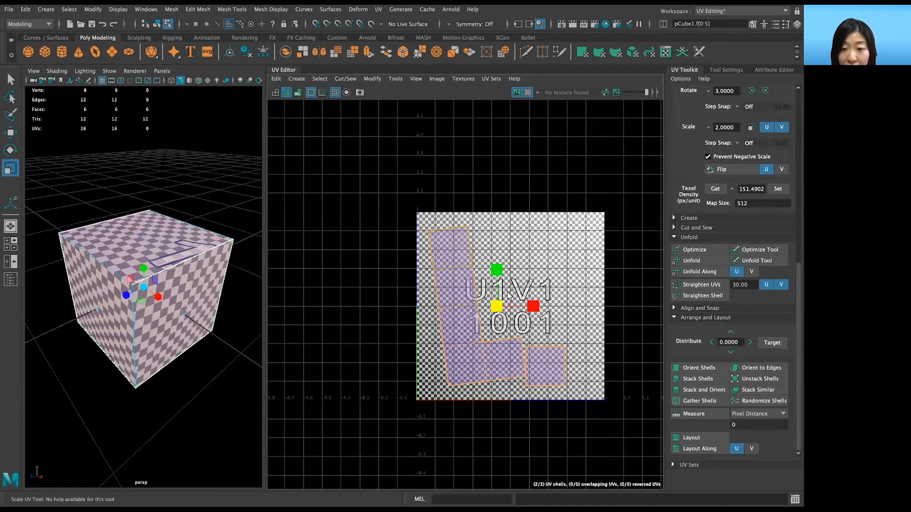
pyautogui.moveTo(499, 306); pyautogui.dragTo(518, 279)
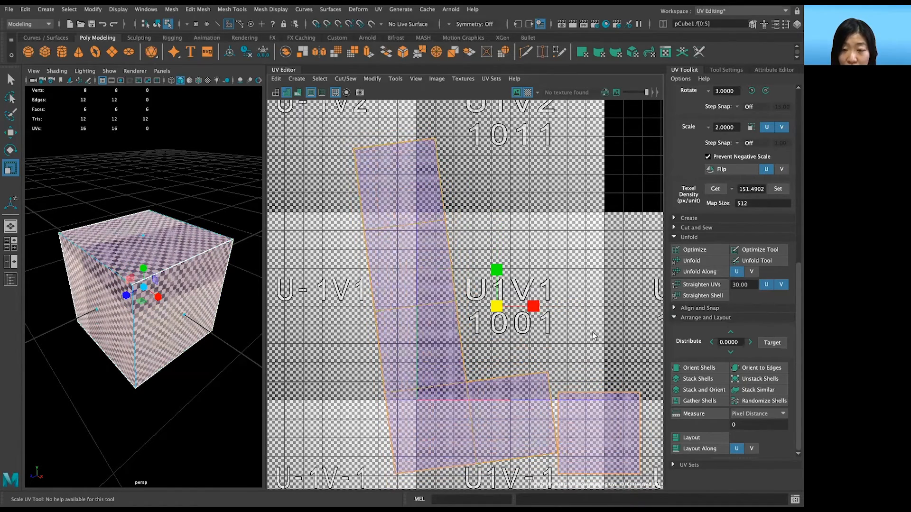
pyautogui.scroll(-2, 591, 318)
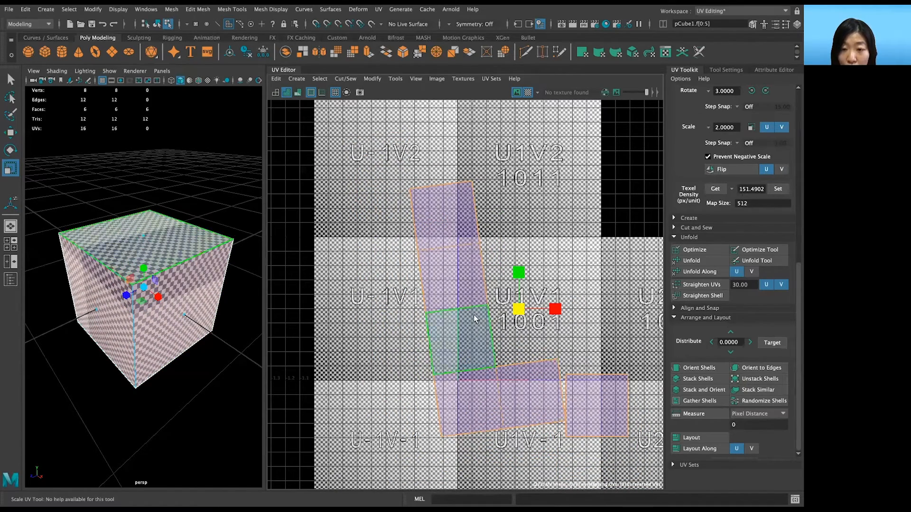
# Step: Select the uppermost face of the tall UV shell and try moving it separately
pyautogui.click(469, 281)
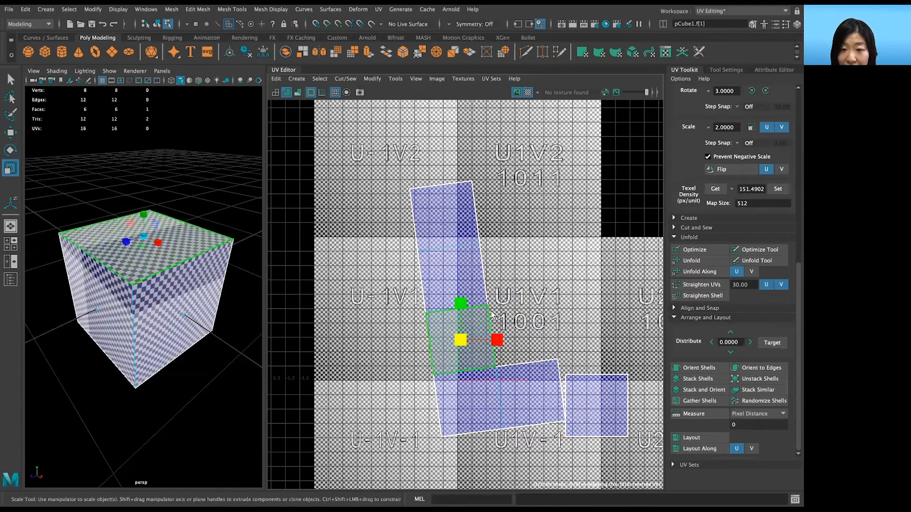
pyautogui.click(463, 229)
pyautogui.press('w')
pyautogui.moveTo(475, 217)
pyautogui.mouseDown()
pyautogui.moveTo(654, 214)
pyautogui.moveTo(454, 219)
pyautogui.moveTo(575, 216)
pyautogui.moveTo(473, 231)
pyautogui.mouseUp()
pyautogui.scroll(-3, 524, 285)
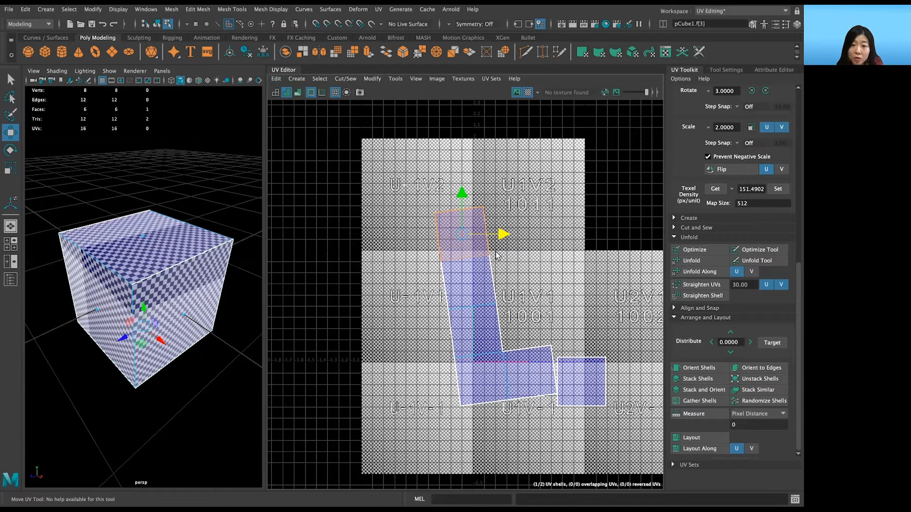
# Step: Select all UV faces and scale the shells down together to fit inside the U1V1 tile
pyautogui.moveTo(396, 190); pyautogui.dragTo(633, 402)
pyautogui.press('r')
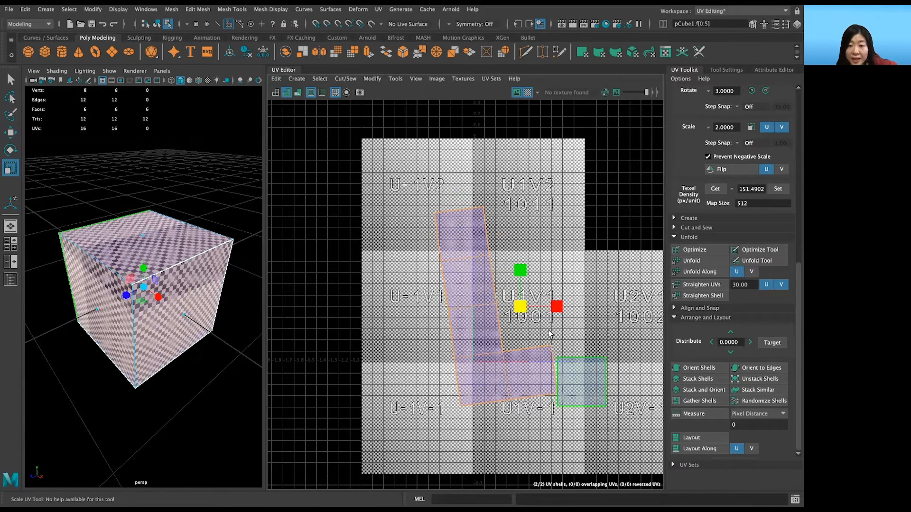
pyautogui.moveTo(521, 308); pyautogui.dragTo(504, 285)
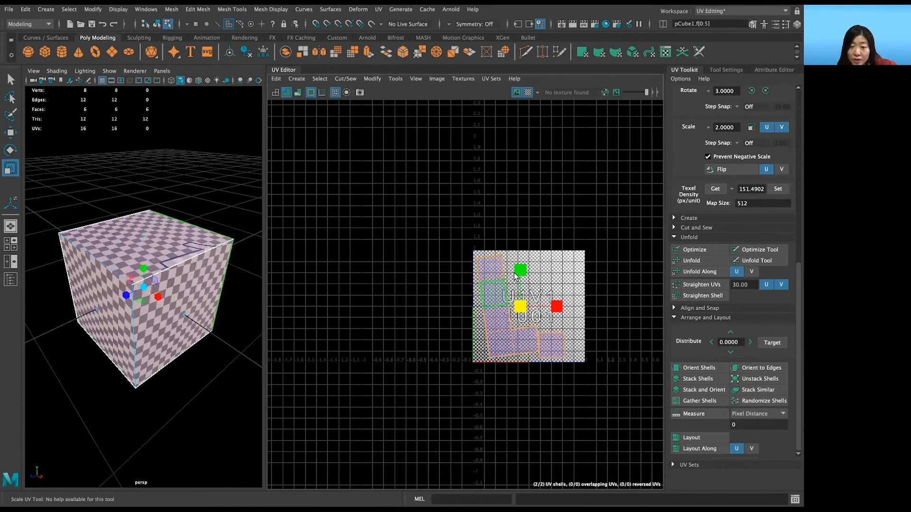
# Step: Clear the face selection and turn the checker map off and back on
pyautogui.click(587, 240)
pyautogui.click(502, 311)
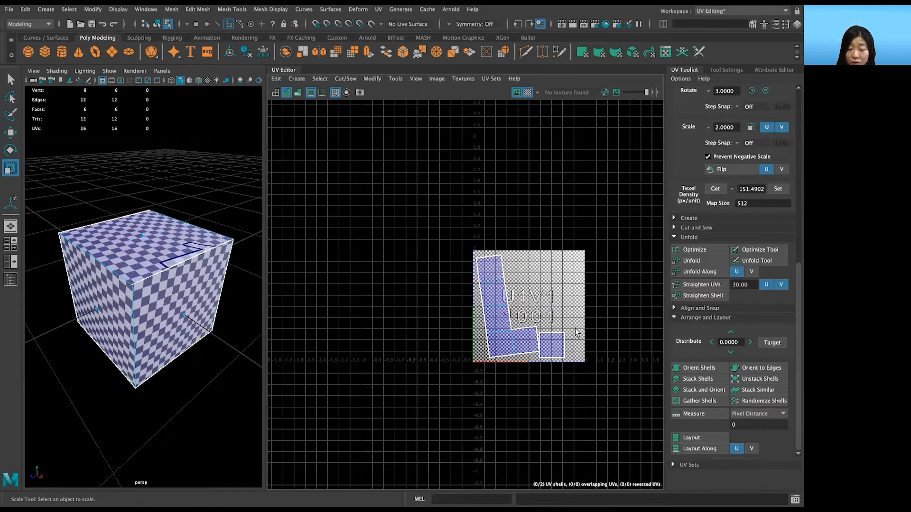
pyautogui.click(528, 93)
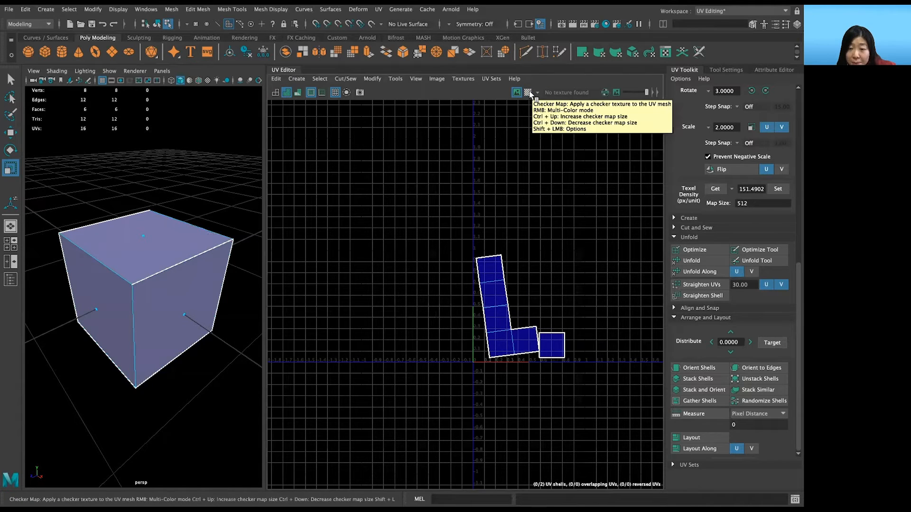
pyautogui.click(529, 93)
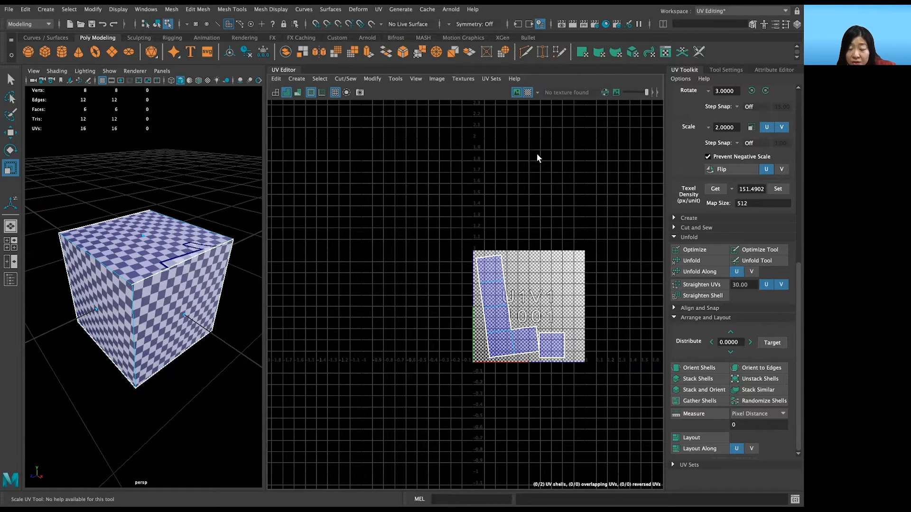
# Step: Select all UV faces and turn on the UV distortion display for the shells
pyautogui.moveTo(451, 242); pyautogui.dragTo(592, 378)
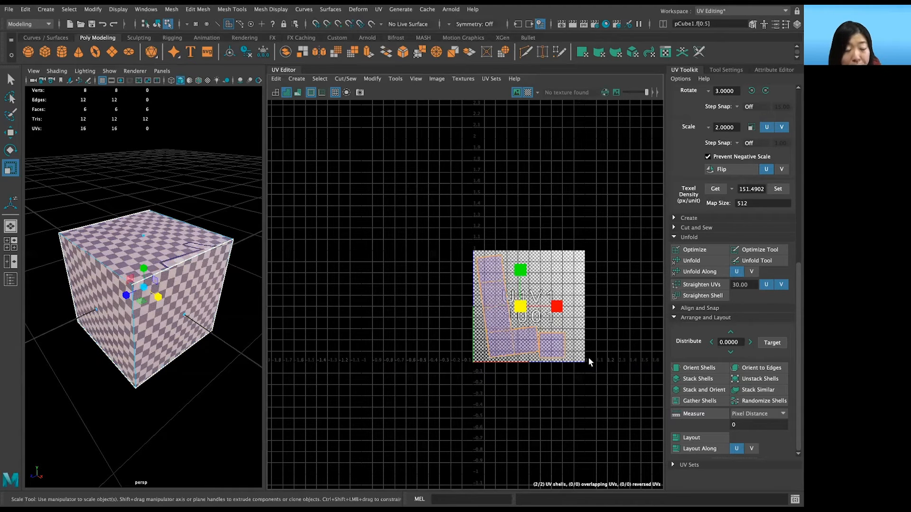
pyautogui.click(299, 92)
pyautogui.scroll(3, 572, 308)
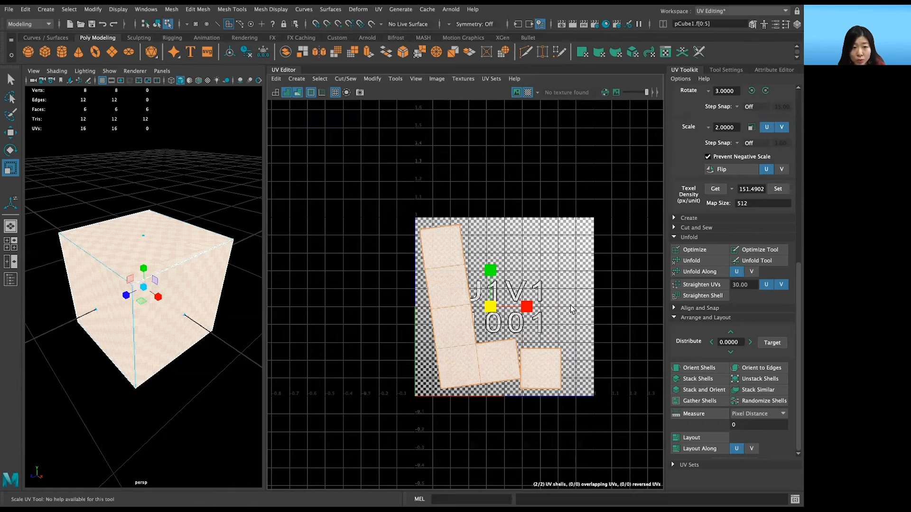
pyautogui.scroll(3, 578, 308)
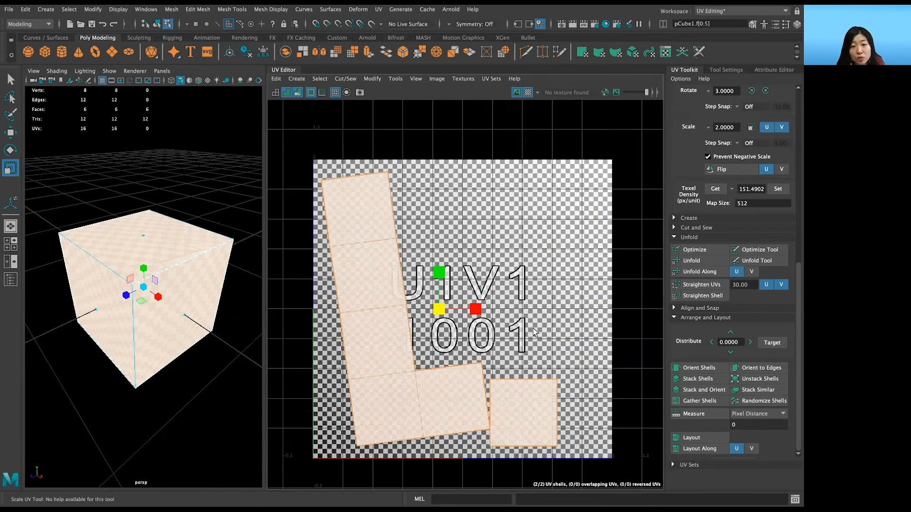
# Step: Stretch the uppermost face of the tall UV shell vertically beyond the U1V1 tile and clear the selection
pyautogui.click(557, 275)
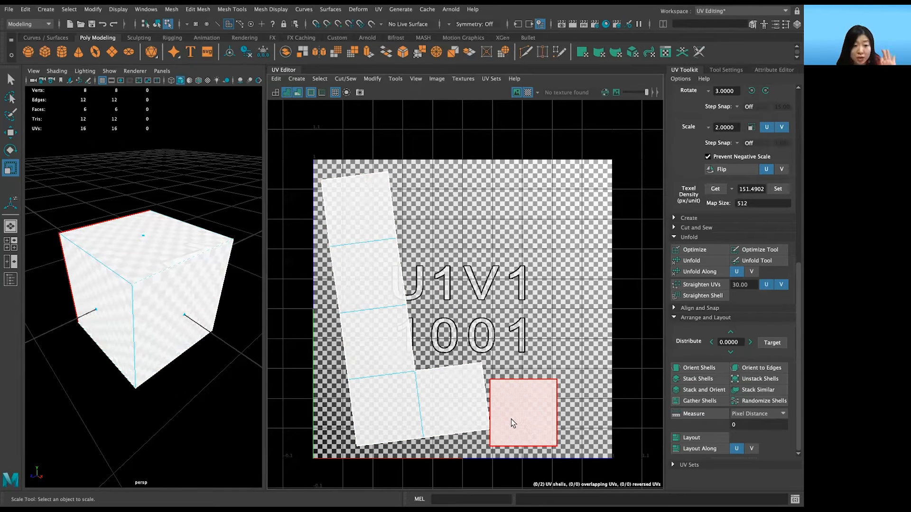
pyautogui.click(360, 208)
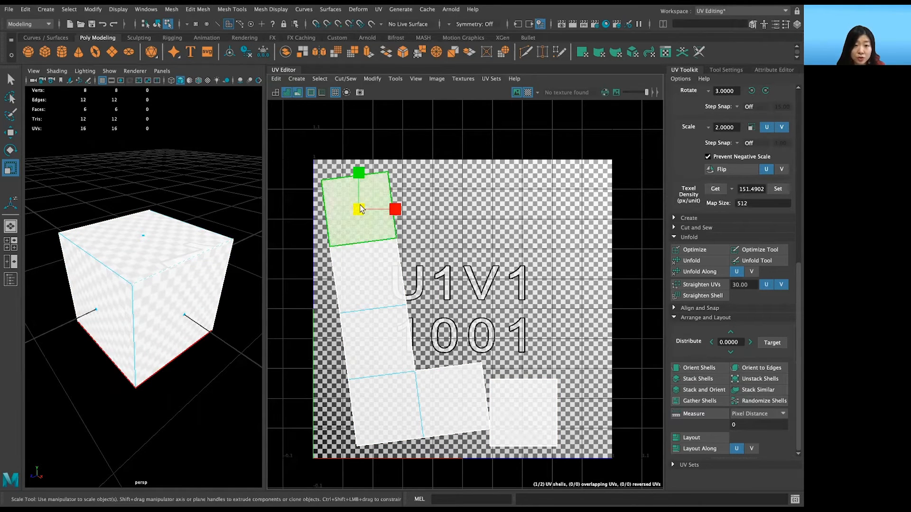
pyautogui.click(359, 208)
pyautogui.click(359, 174)
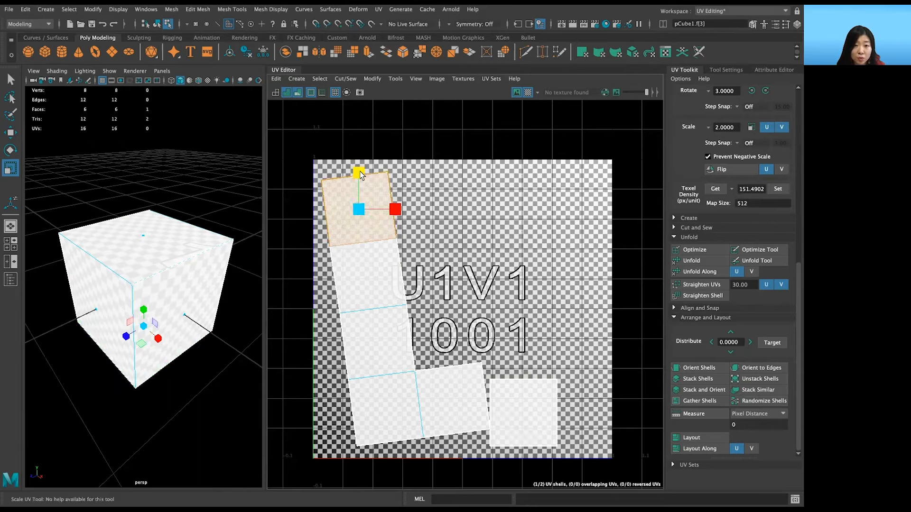
pyautogui.moveTo(361, 175); pyautogui.dragTo(370, 123)
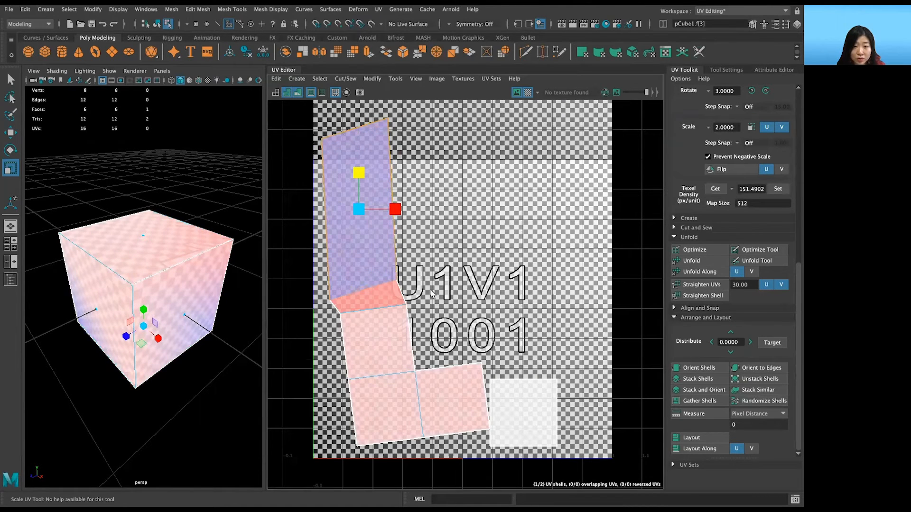
pyautogui.click(482, 289)
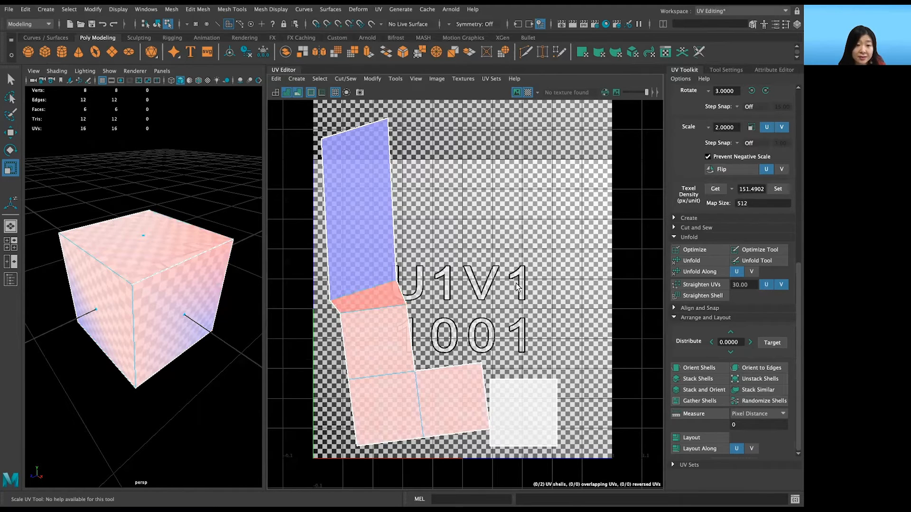
# Step: Rescale the squashed face and the uppermost face of the tall shell vertically to undo the stretch, and select all UV faces
pyautogui.click(383, 293)
pyautogui.moveTo(374, 261)
pyautogui.mouseDown()
pyautogui.moveTo(379, 237)
pyautogui.moveTo(379, 265)
pyautogui.mouseUp()
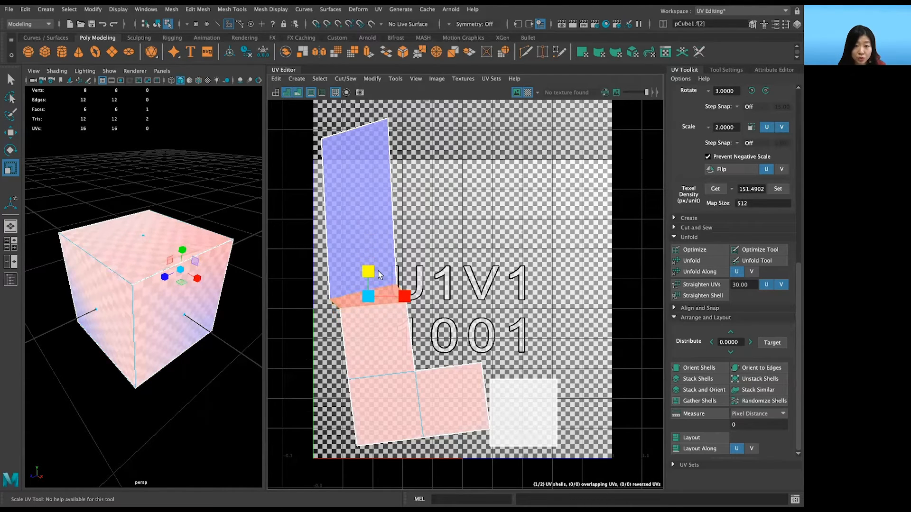
pyautogui.click(382, 220)
pyautogui.moveTo(360, 173); pyautogui.dragTo(362, 192)
pyautogui.click(437, 230)
pyautogui.moveTo(339, 161); pyautogui.dragTo(653, 490)
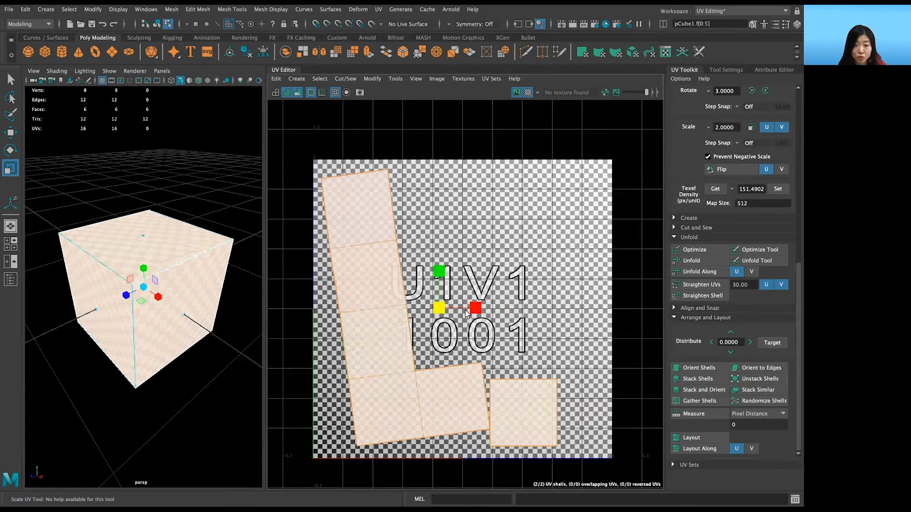
# Step: Stretch the uppermost face of the tall shell vertically beyond the tile and examine the distortion on the cube
pyautogui.click(374, 208)
pyautogui.moveTo(361, 169); pyautogui.dragTo(367, 119)
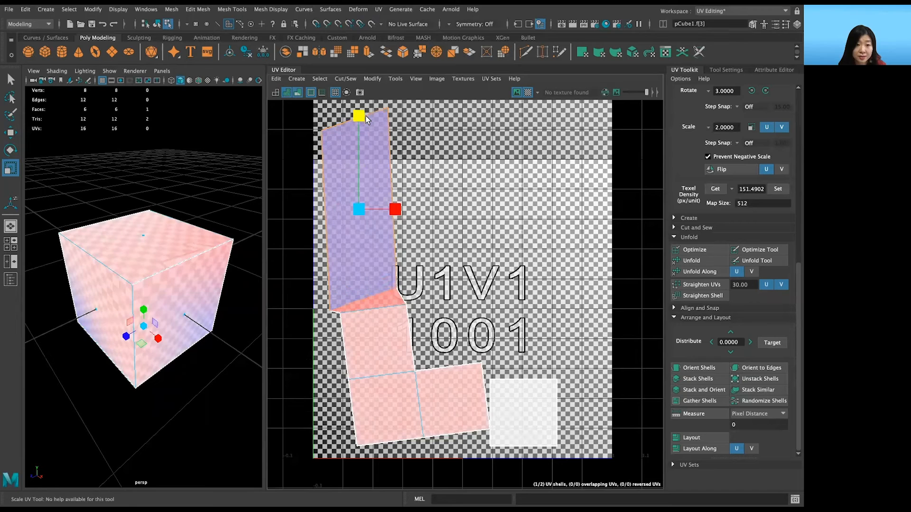
pyautogui.scroll(-3, 203, 280)
pyautogui.keyDown('alt'); pyautogui.moveTo(205, 278); pyautogui.dragTo(152, 268); pyautogui.keyUp('alt')
pyautogui.scroll(-3, 203, 285)
pyautogui.scroll(6, 205, 267)
pyautogui.scroll(-5, 204, 268)
pyautogui.keyDown('alt'); pyautogui.moveTo(208, 287); pyautogui.dragTo(191, 286); pyautogui.keyUp('alt')
pyautogui.scroll(5, 190, 286)
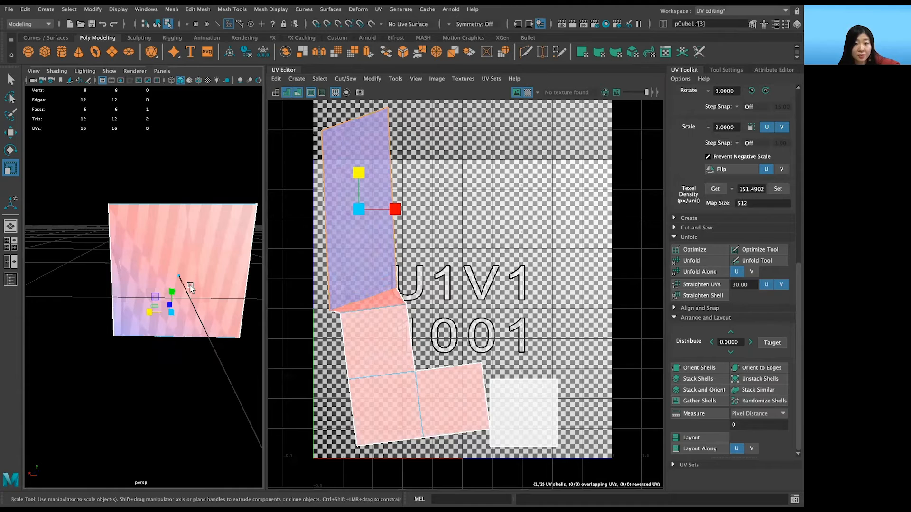
pyautogui.keyDown('alt'); pyautogui.moveTo(142, 304); pyautogui.dragTo(131, 341); pyautogui.keyUp('alt')
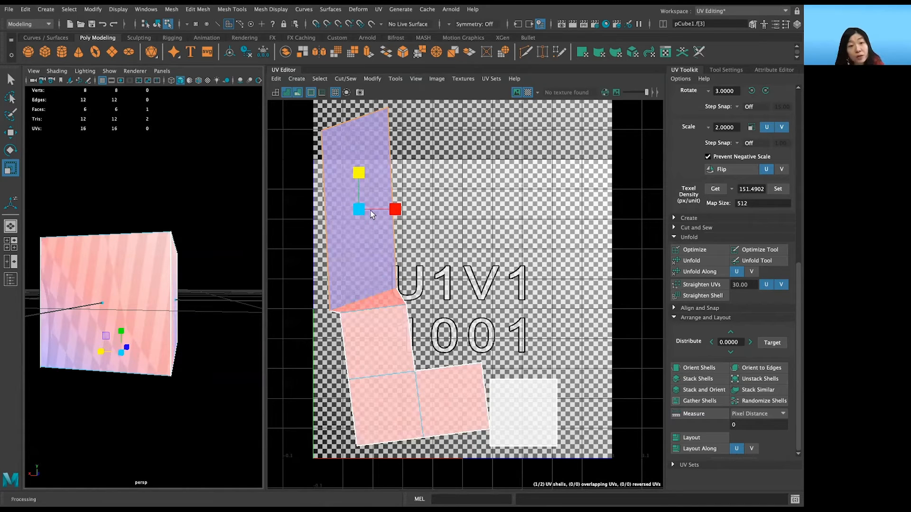
# Step: Switch the UV display from distortion shading to plain wireframe with texture borders on, and clear the face selection
pyautogui.click(310, 92)
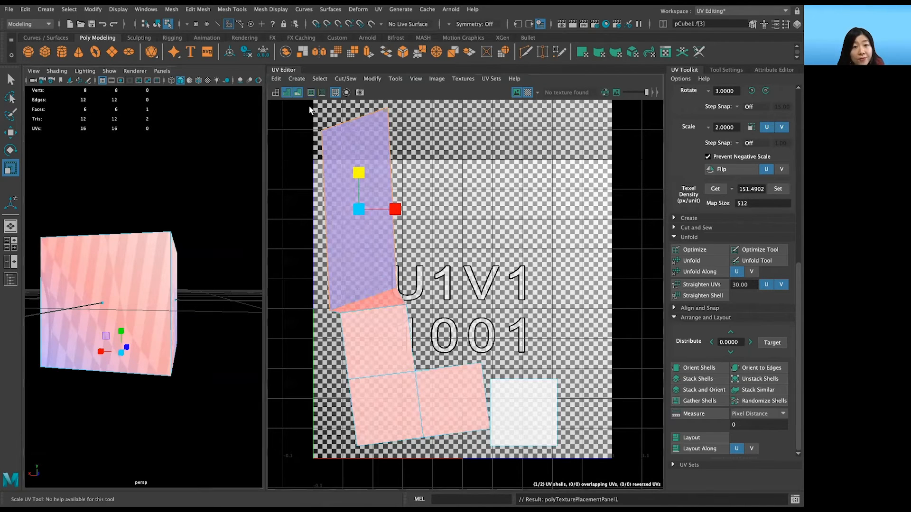
pyautogui.click(312, 93)
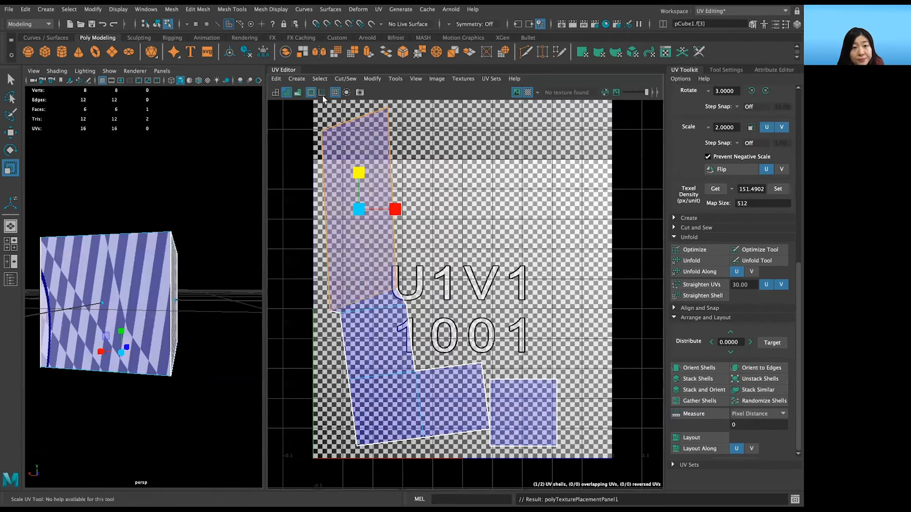
pyautogui.click(313, 93)
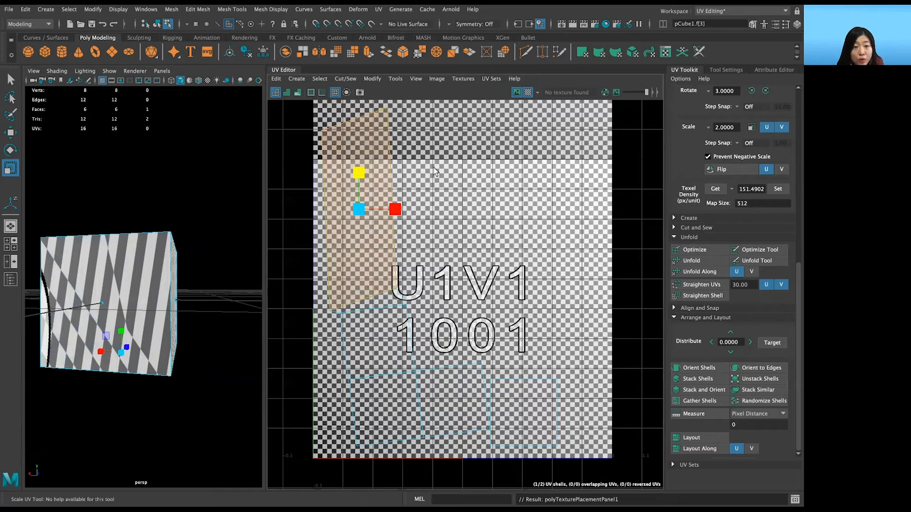
pyautogui.press('w')
pyautogui.click(485, 181)
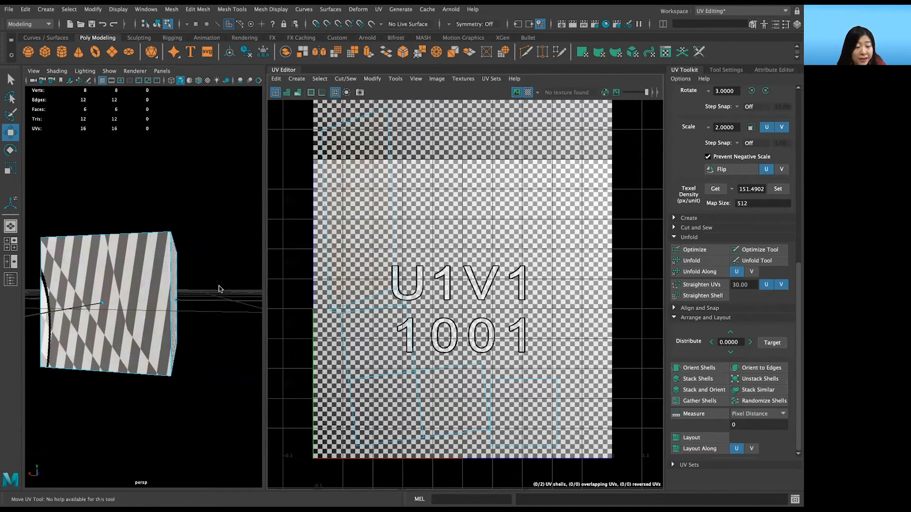
pyautogui.keyDown('alt'); pyautogui.moveTo(214, 283); pyautogui.dragTo(251, 289); pyautogui.keyUp('alt')
pyautogui.click(310, 93)
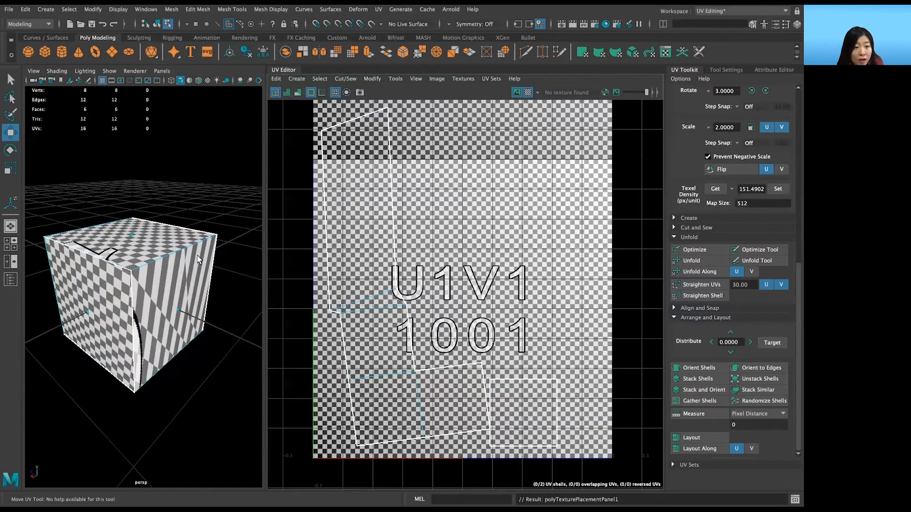
# Step: Turn on the shaded UV display and select the whole tall UV shell
pyautogui.scroll(5, 209, 287)
pyautogui.keyDown('alt'); pyautogui.moveTo(211, 290); pyautogui.dragTo(304, 286); pyautogui.keyUp('alt')
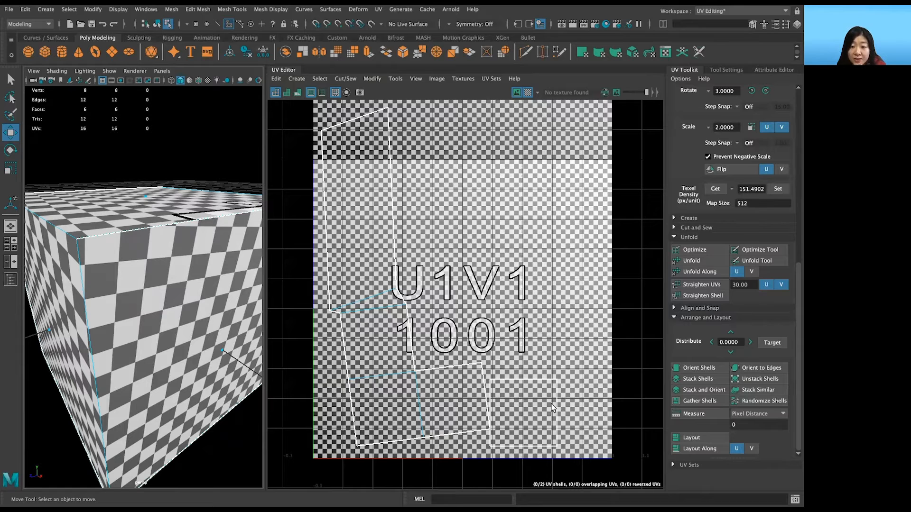
pyautogui.click(288, 93)
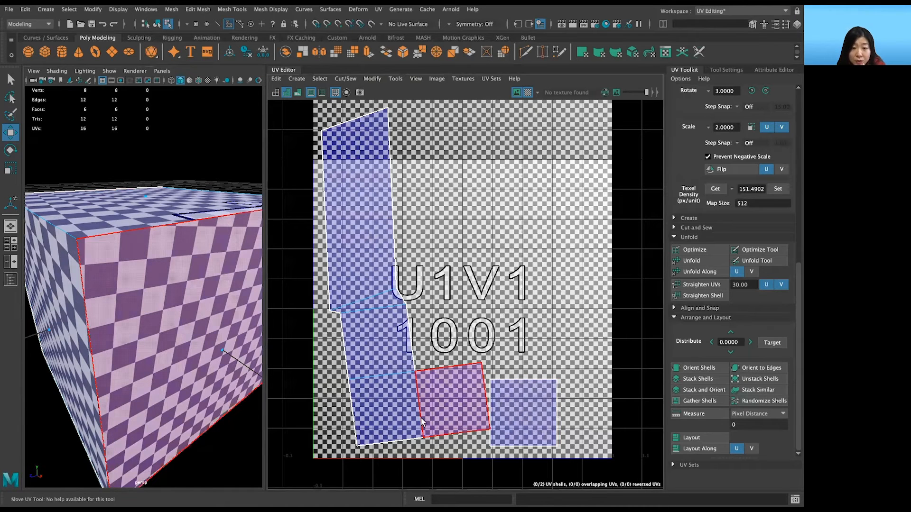
pyautogui.moveTo(365, 237); pyautogui.dragTo(334, 226, button='right')
pyautogui.click(397, 275)
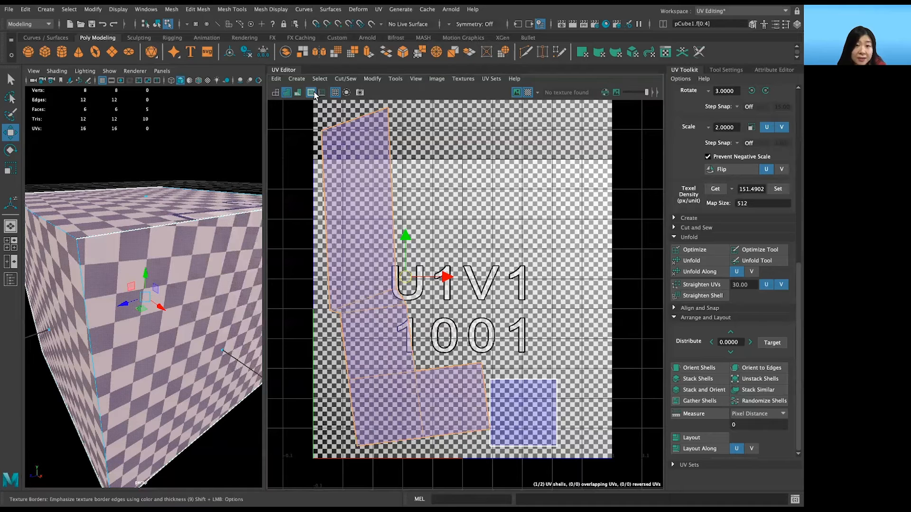
# Step: Clear the shell selection and examine the texture borders around the cube
pyautogui.moveTo(355, 171); pyautogui.dragTo(477, 177, button='right')
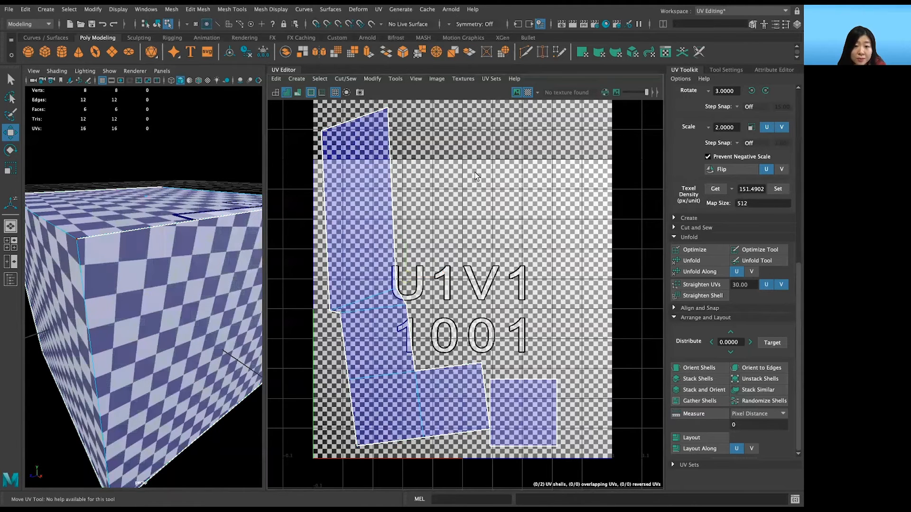
pyautogui.scroll(-5, 126, 280)
pyautogui.scroll(2, 180, 318)
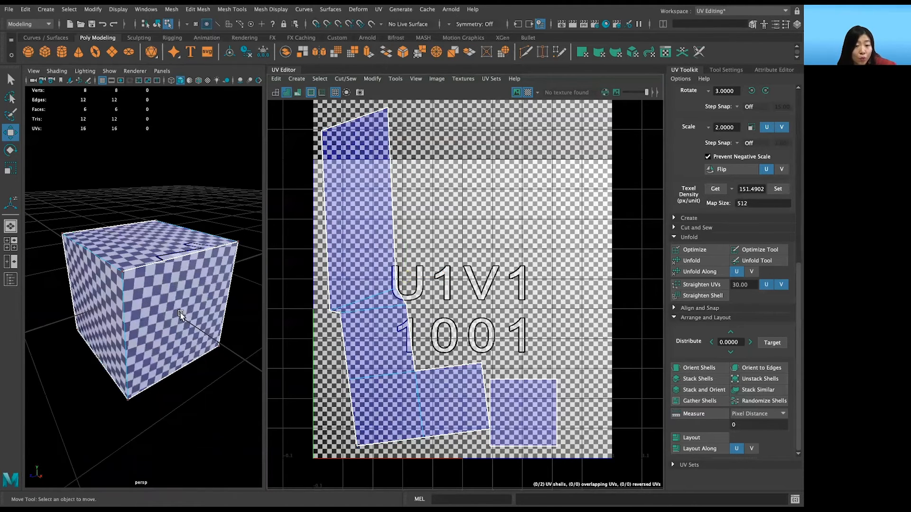
pyautogui.keyDown('alt'); pyautogui.moveTo(208, 315); pyautogui.dragTo(123, 284); pyautogui.keyUp('alt')
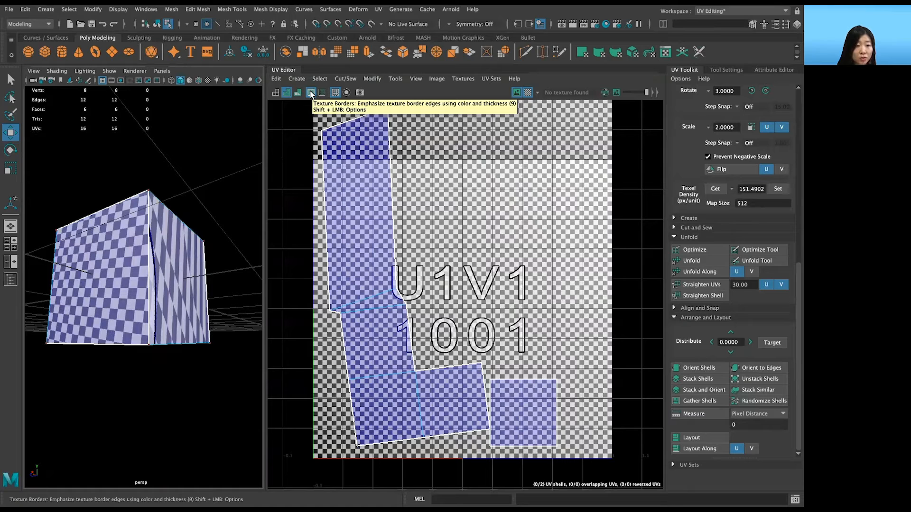
pyautogui.keyDown('alt'); pyautogui.moveTo(142, 318); pyautogui.dragTo(80, 286); pyautogui.keyUp('alt')
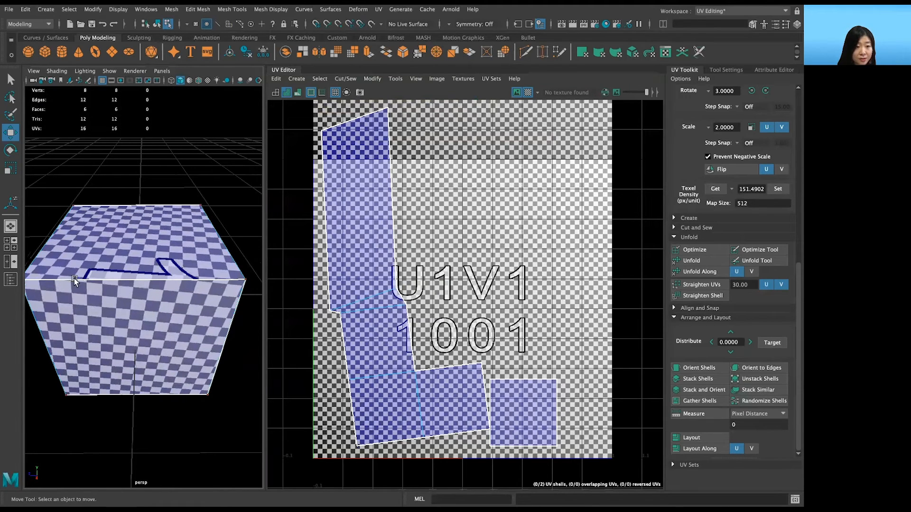
# Step: Select the cube's upper front edge, an upper side edge and a UV border edge in turn to compare cube and shell
pyautogui.moveTo(81, 281); pyautogui.dragTo(82, 223, button='right')
pyautogui.click(114, 282)
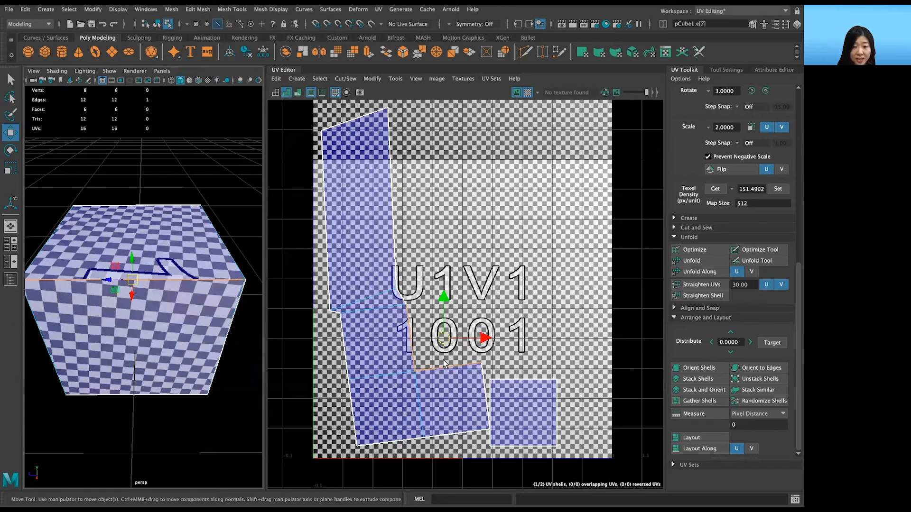
pyautogui.scroll(1, 445, 364)
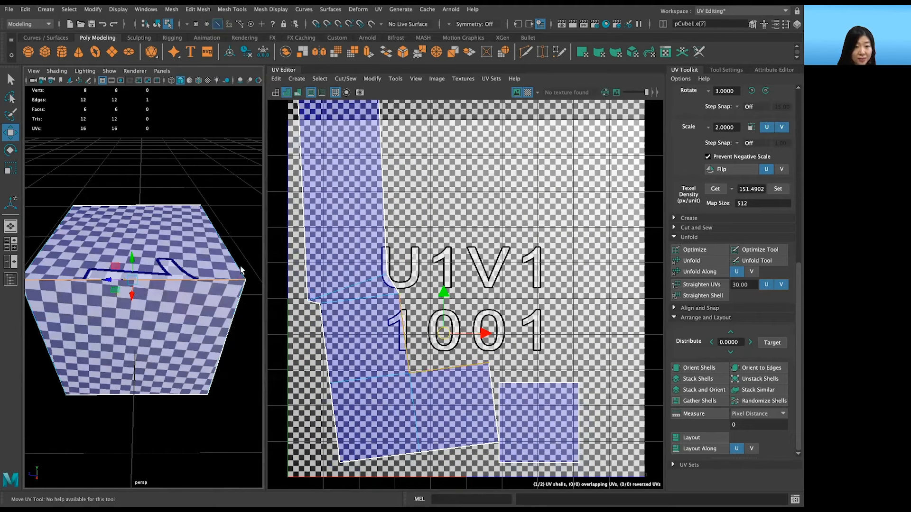
pyautogui.click(223, 244)
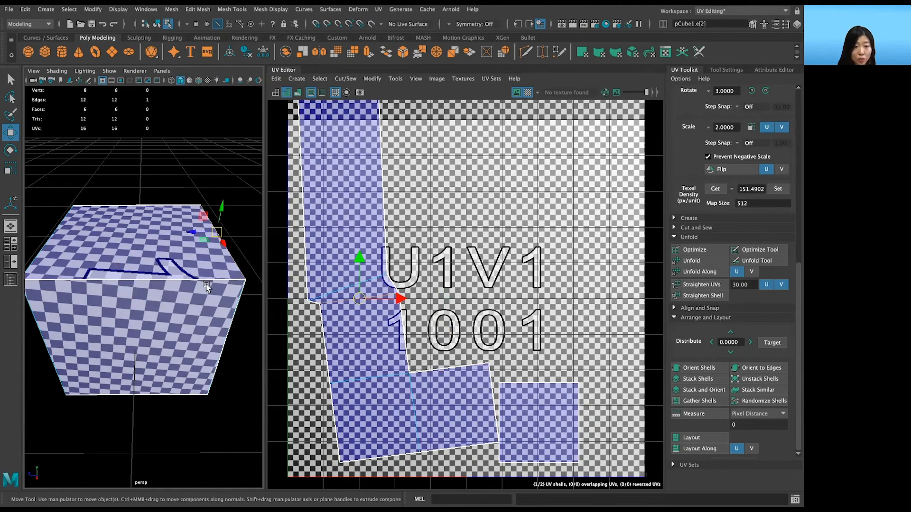
pyautogui.click(408, 368)
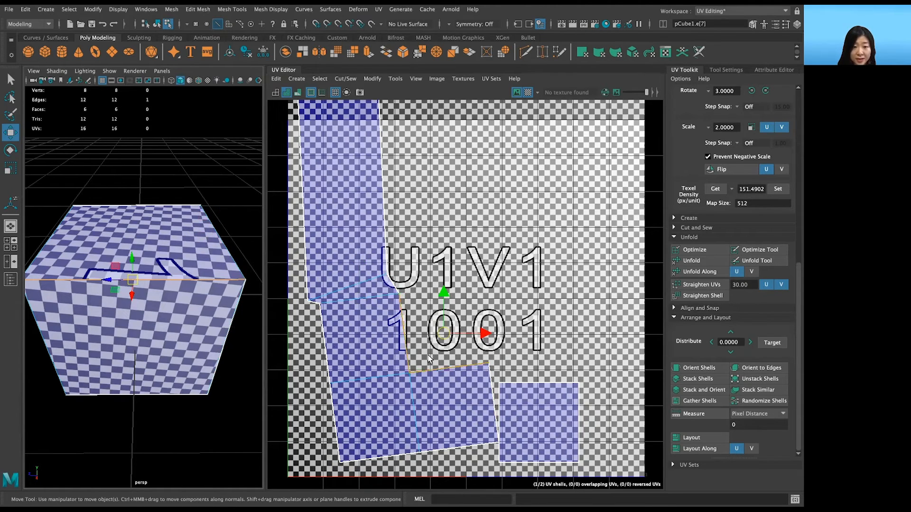
pyautogui.click(491, 376)
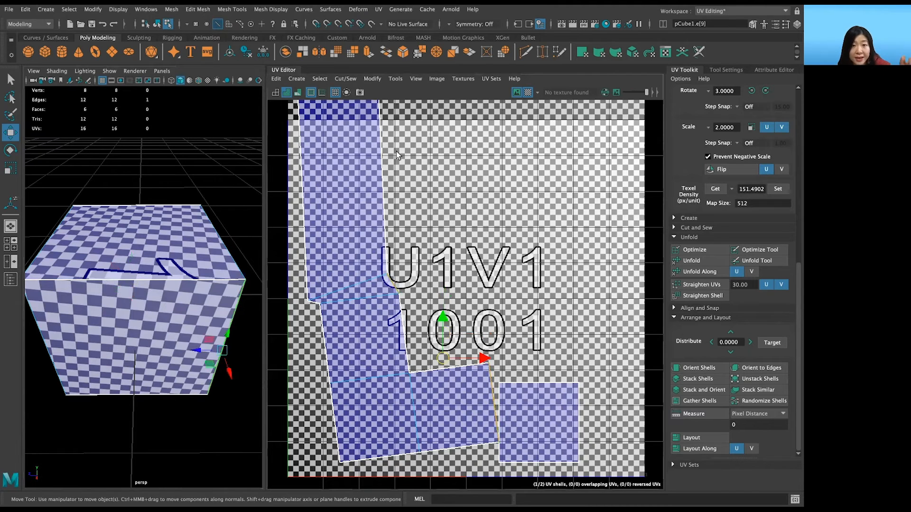
# Step: Turn on the shell border coloring and clear the edge selection
pyautogui.click(322, 93)
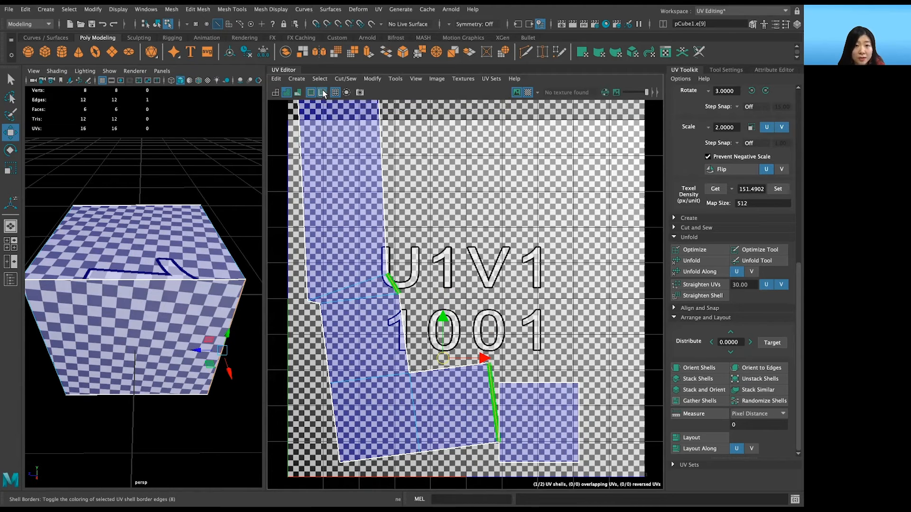
pyautogui.click(544, 276)
pyautogui.scroll(-2, 517, 292)
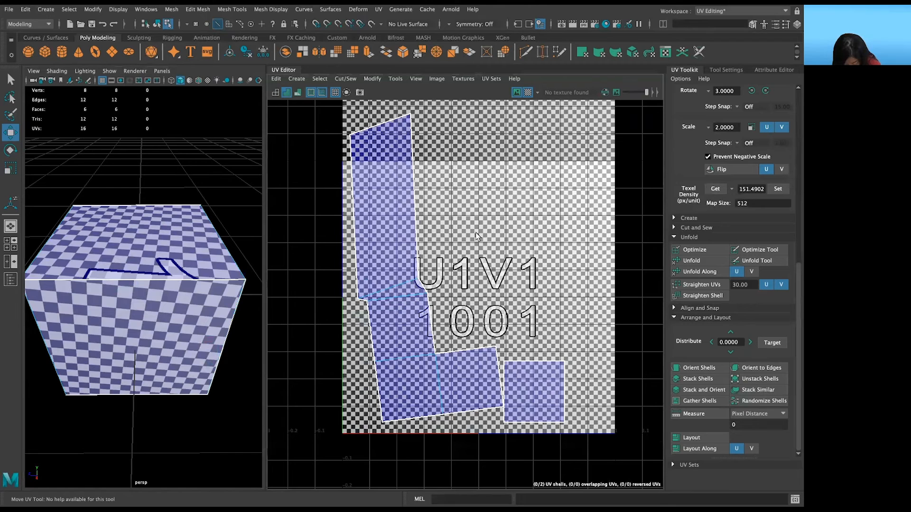
pyautogui.click(408, 262)
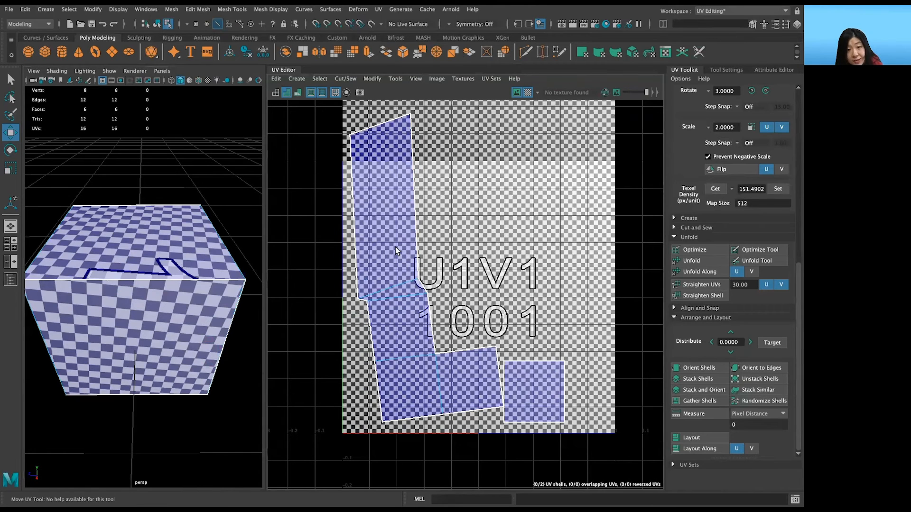
# Step: Select the whole tall UV shell to check its colored borders and turn the shell border coloring off
pyautogui.rightClick(396, 247)
pyautogui.moveTo(395, 248); pyautogui.dragTo(369, 237, button='right')
pyautogui.click(399, 239)
pyautogui.click(511, 270)
pyautogui.click(385, 339)
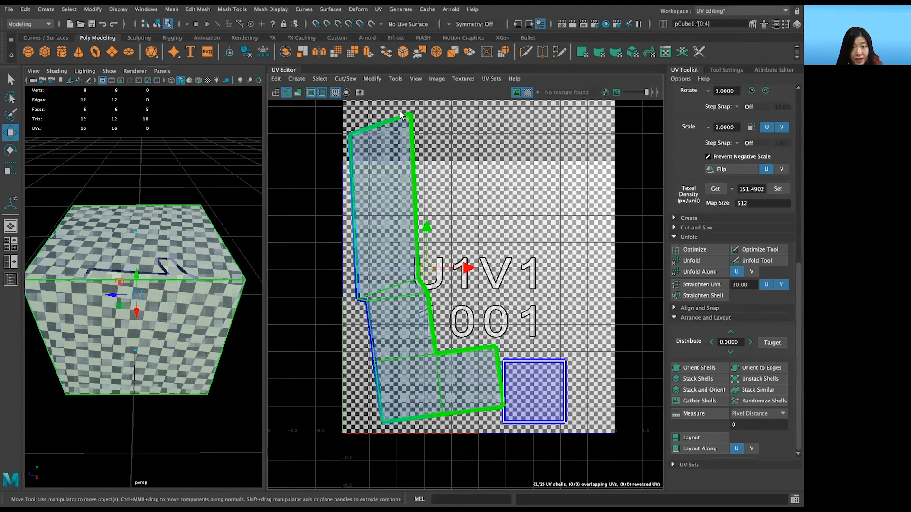
pyautogui.click(323, 93)
# Step: Turn the UV Editor grid off and back on
pyautogui.click(336, 93)
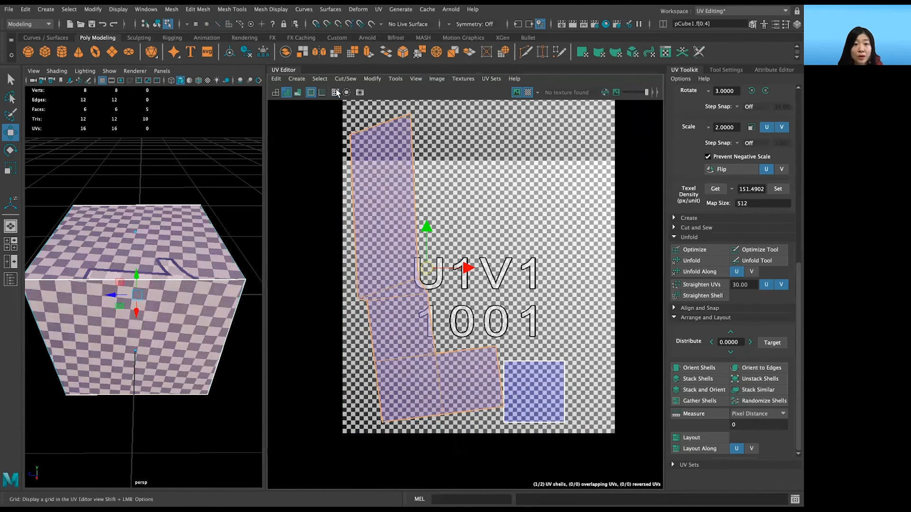
pyautogui.click(336, 92)
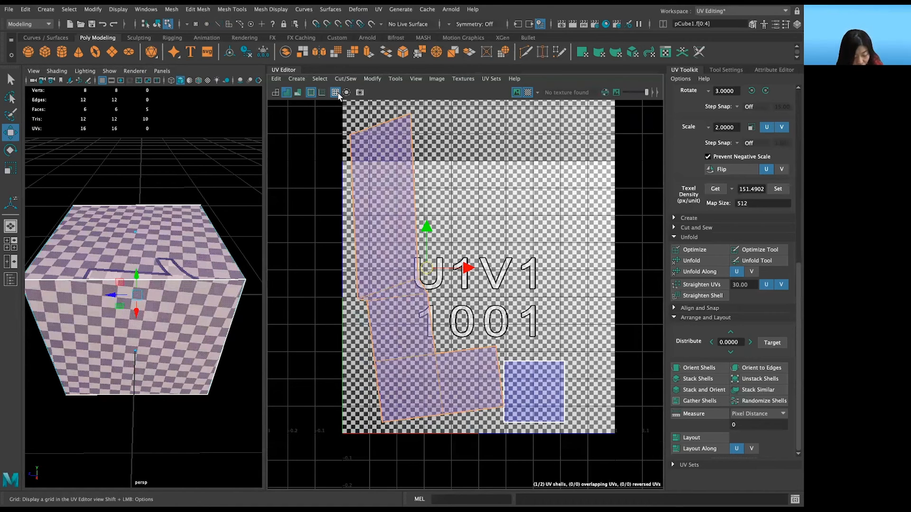
pyautogui.keyDown('alt'); pyautogui.moveTo(419, 239); pyautogui.dragTo(351, 240, button='right'); pyautogui.keyUp('alt')
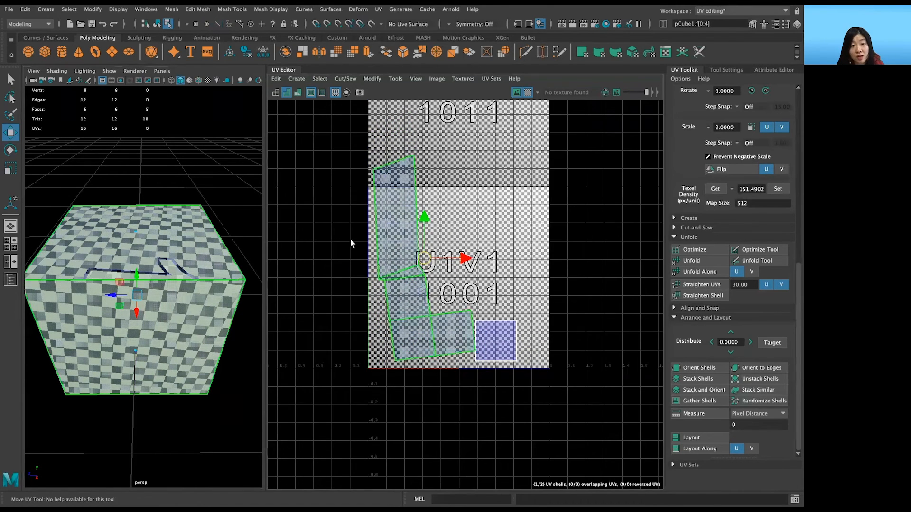
pyautogui.scroll(-2, 351, 240)
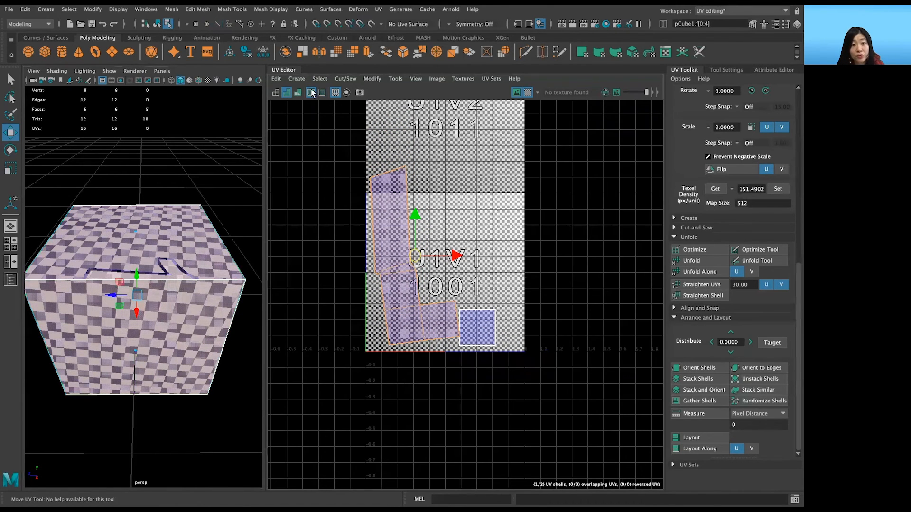
# Step: Hide the UV Editor grid once more and show it again to compare the view around both shells
pyautogui.click(335, 93)
pyautogui.click(335, 92)
pyautogui.scroll(2, 354, 377)
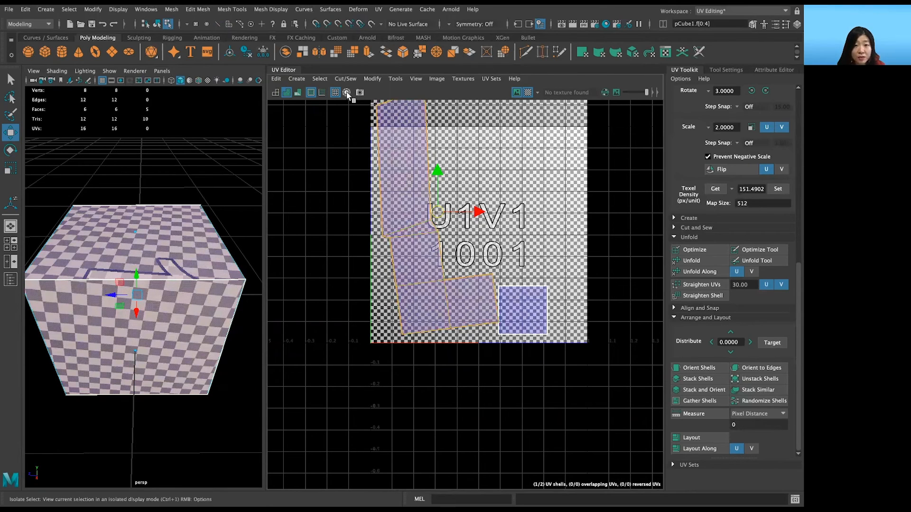
# Step: Select the tall UV shell in UV Shell mode, view it with Isolate Select, and end the isolation
pyautogui.rightClick(421, 240)
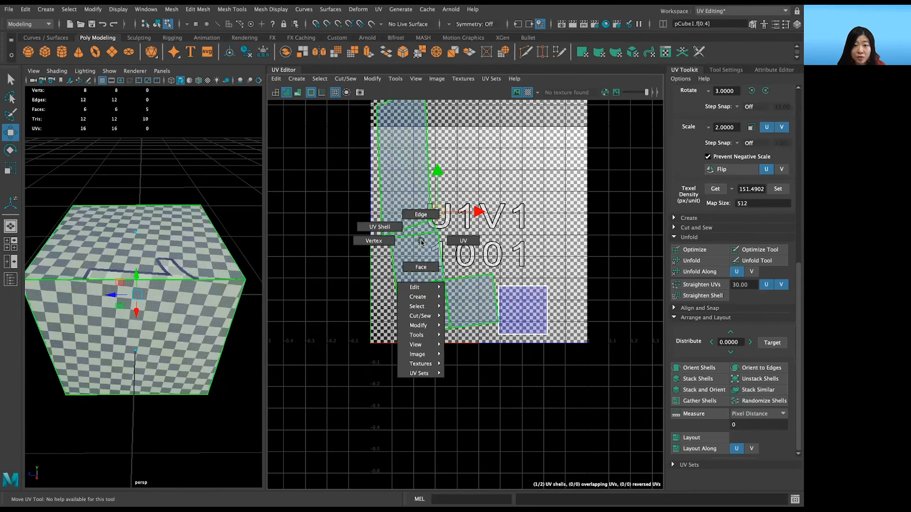
pyautogui.moveTo(421, 241); pyautogui.dragTo(397, 233, button='right')
pyautogui.click(436, 257)
pyautogui.click(347, 93)
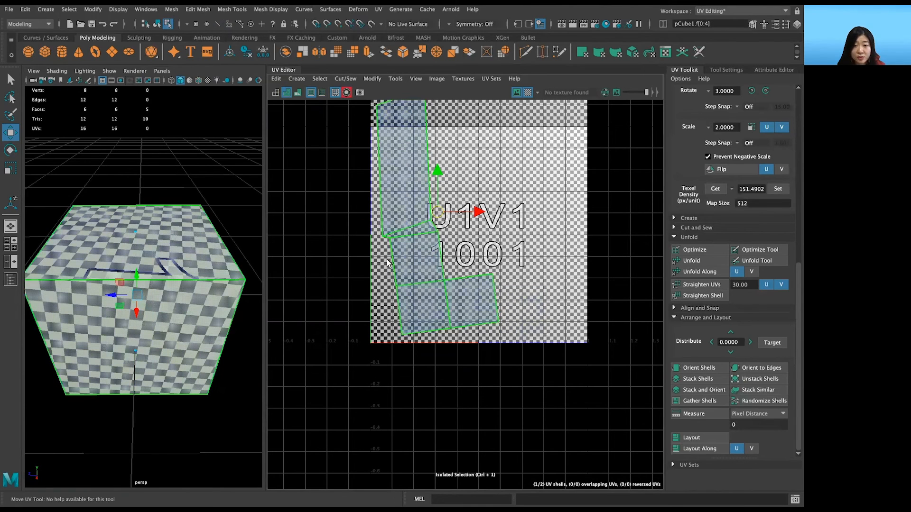
pyautogui.click(347, 93)
# Step: Select the small square UV shell, isolate it in the UV Editor, and bring the other shell back into view
pyautogui.click(528, 316)
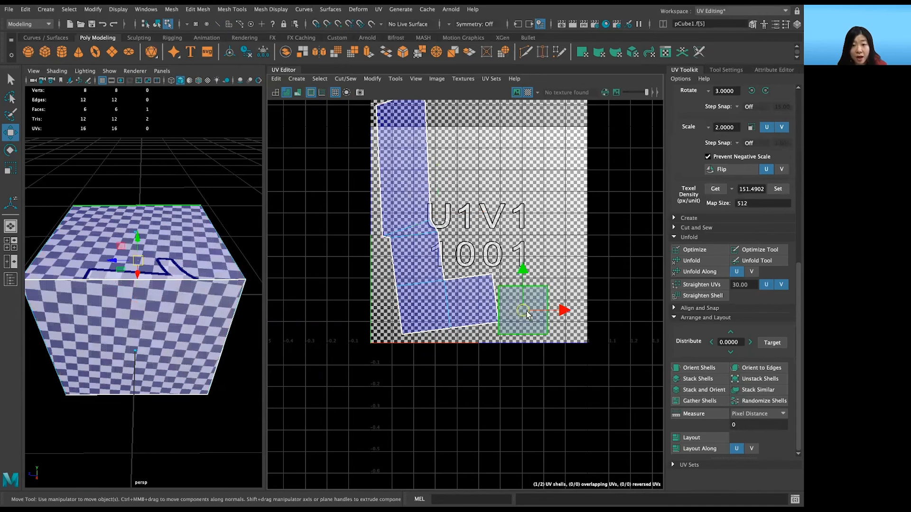
pyautogui.click(347, 92)
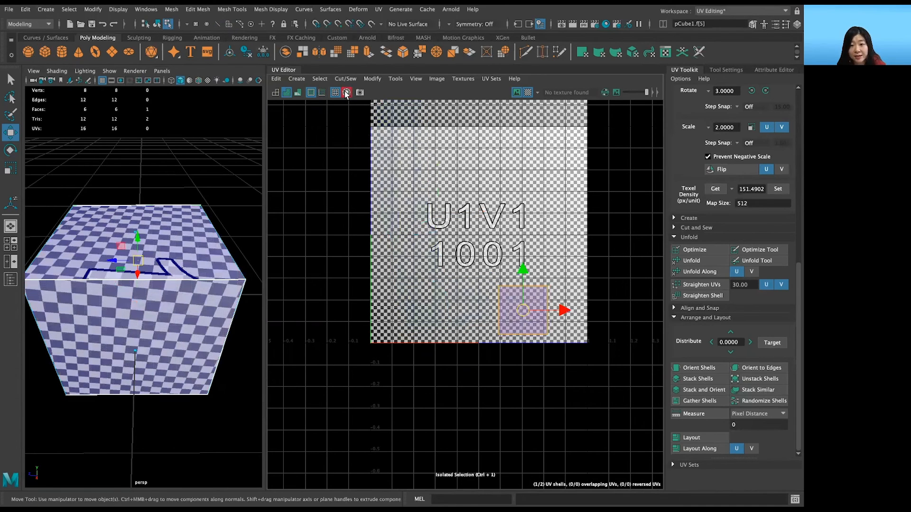
pyautogui.click(347, 92)
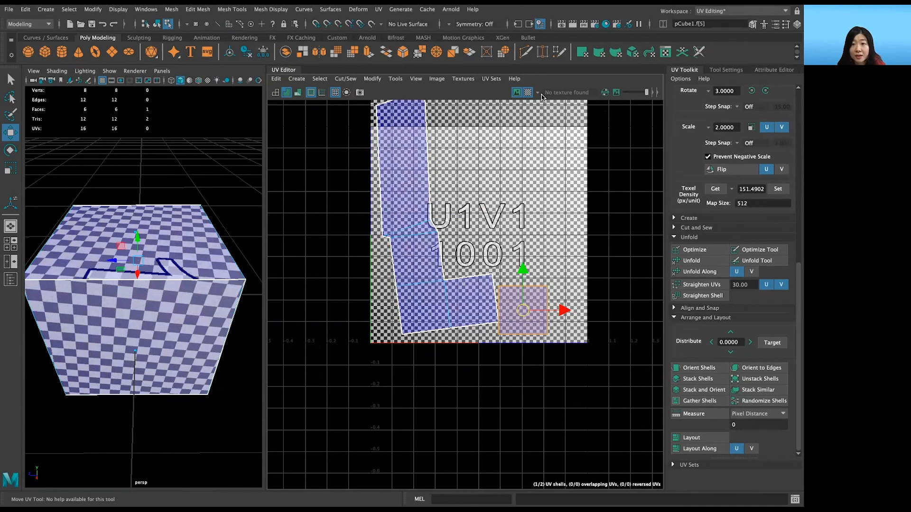
# Step: Toggle the texture image behind the UV shells off and on to compare both views, leaving it hidden
pyautogui.click(517, 93)
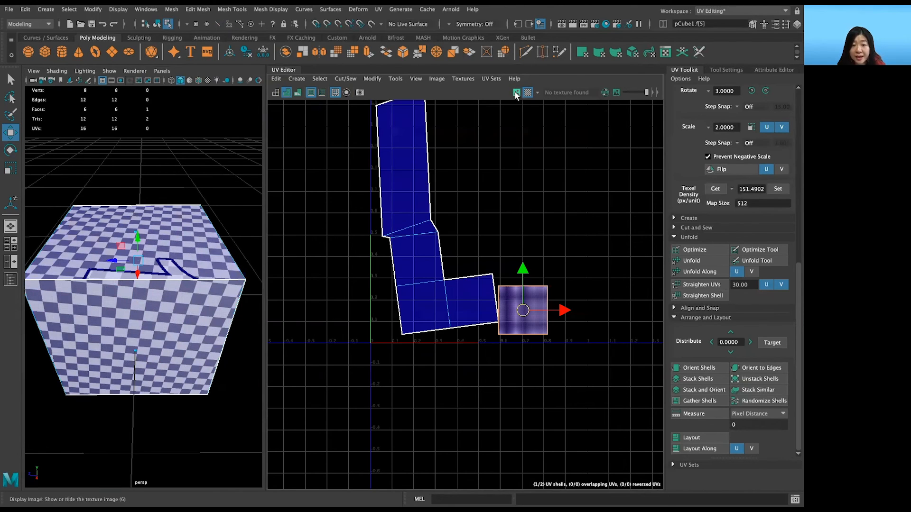
pyautogui.click(516, 94)
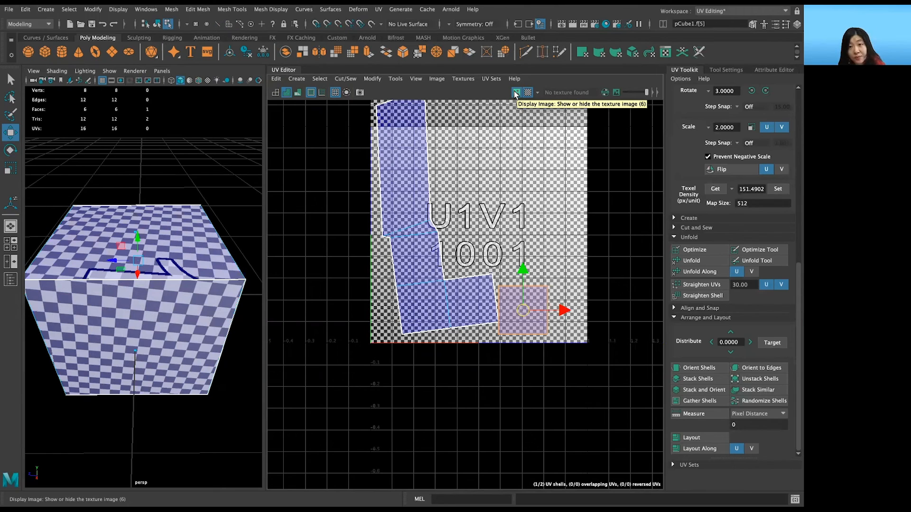
pyautogui.click(516, 93)
pyautogui.click(516, 94)
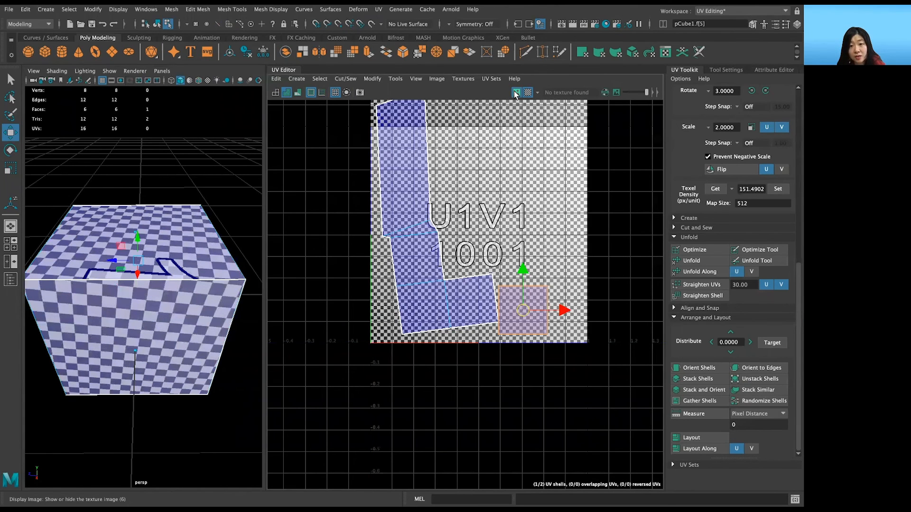
pyautogui.click(517, 93)
# Step: Turn the checker map off and back on to compare the cube, and redisplay the texture image behind the shells
pyautogui.click(527, 92)
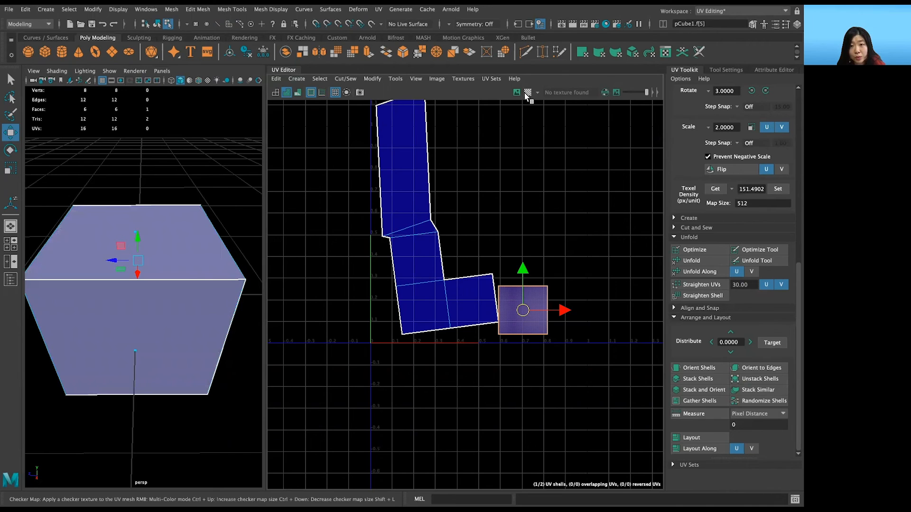
pyautogui.click(526, 93)
pyautogui.click(517, 92)
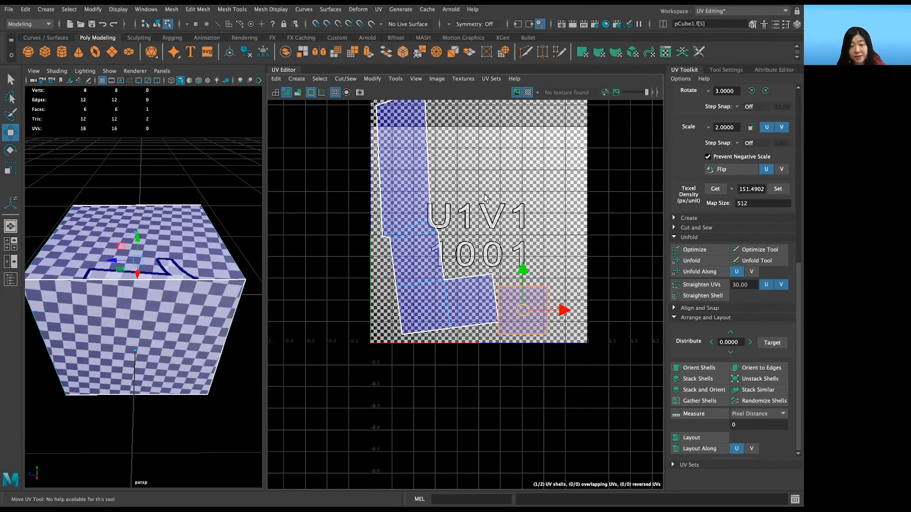
pyautogui.scroll(-2, 484, 197)
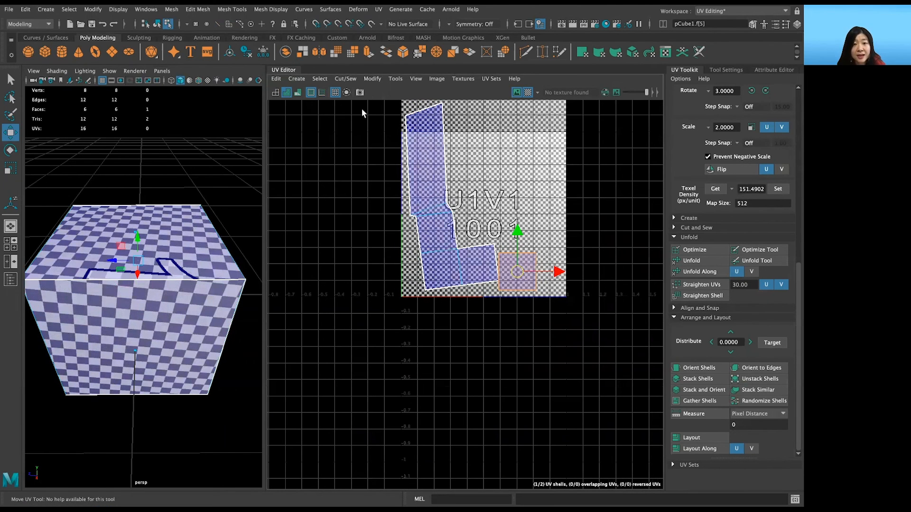